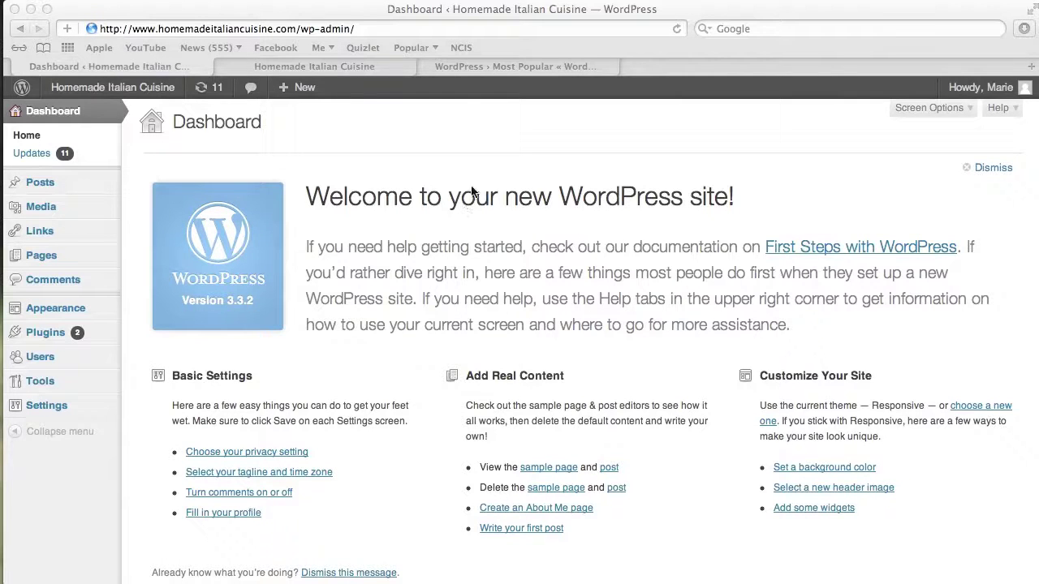
Search the plugin directory for 'SEO Yoast' and choose to install WordPress SEO by Yoast
click(366, 123)
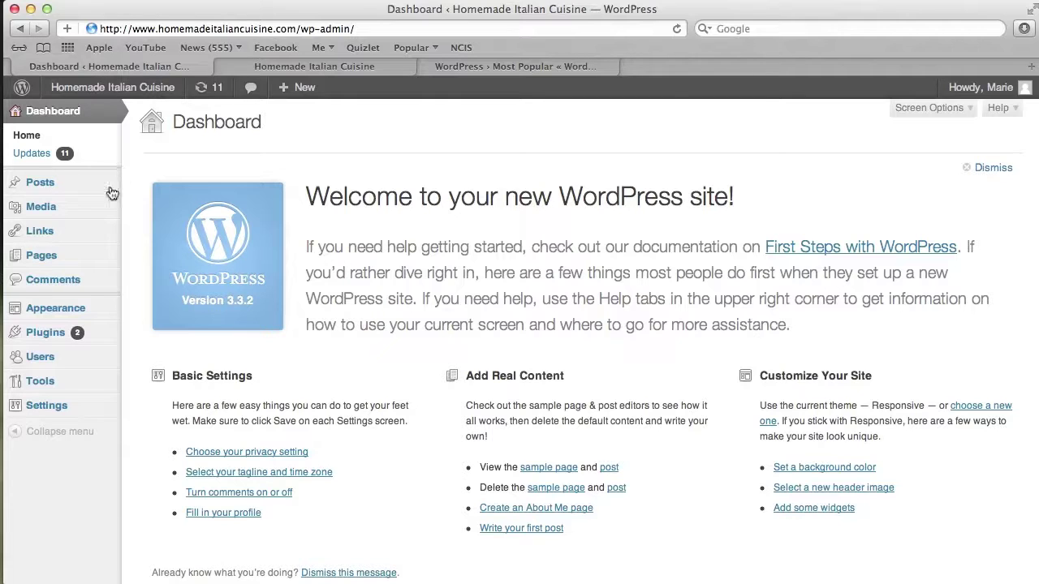
click(94, 333)
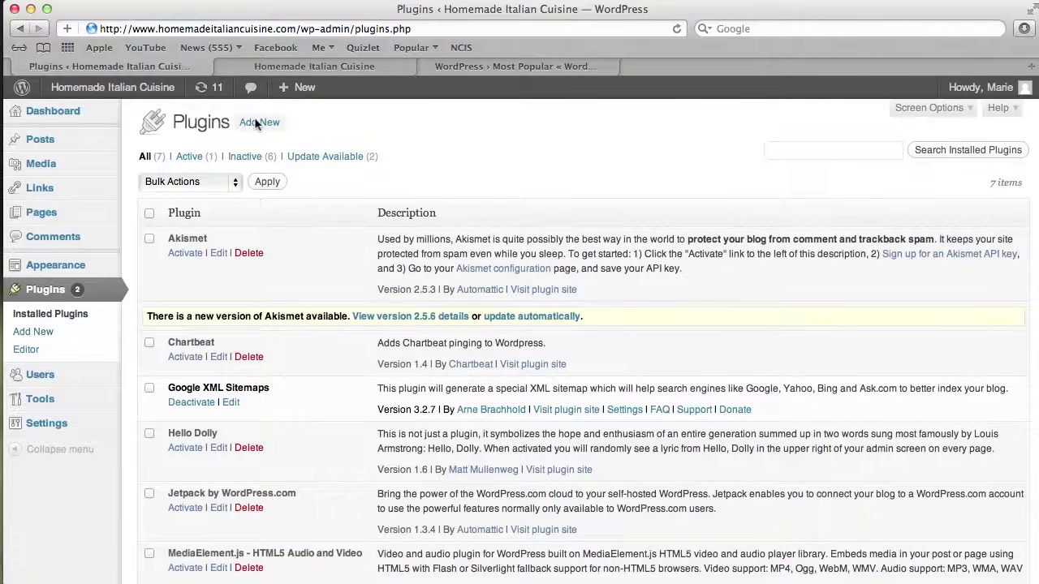
click(259, 123)
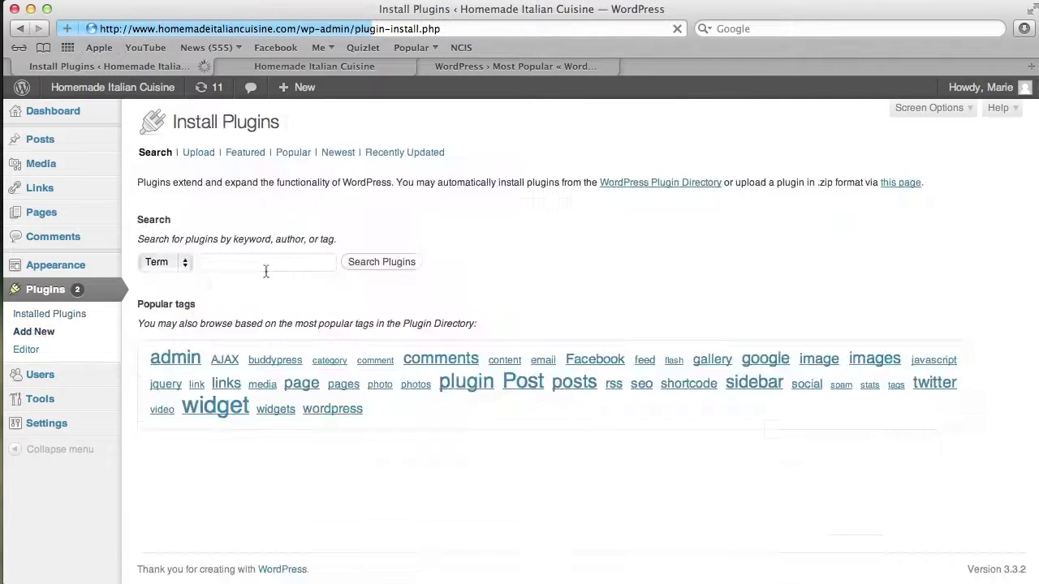
click(241, 264)
text(SEO Yoast)
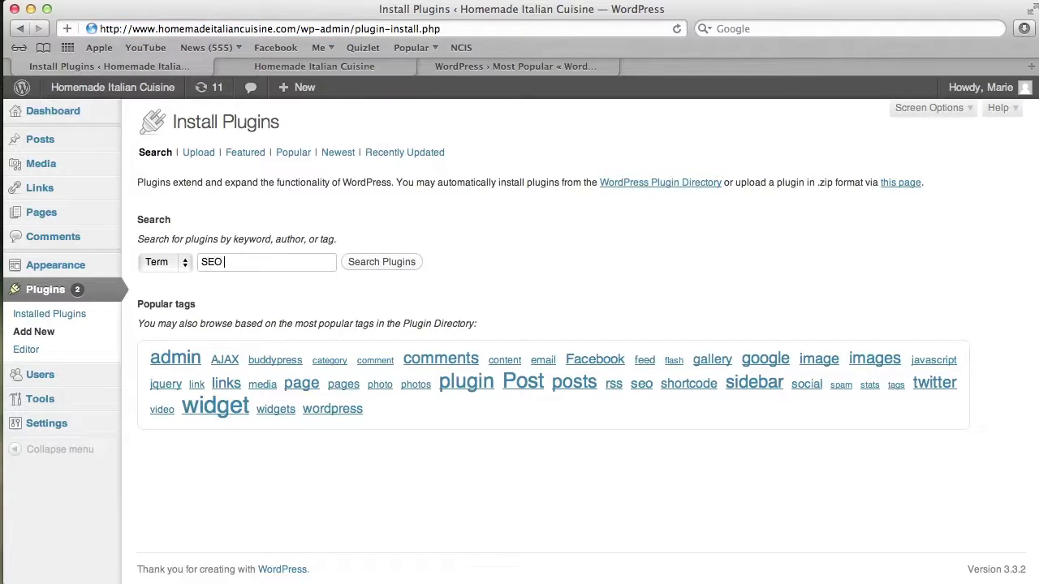
click(389, 271)
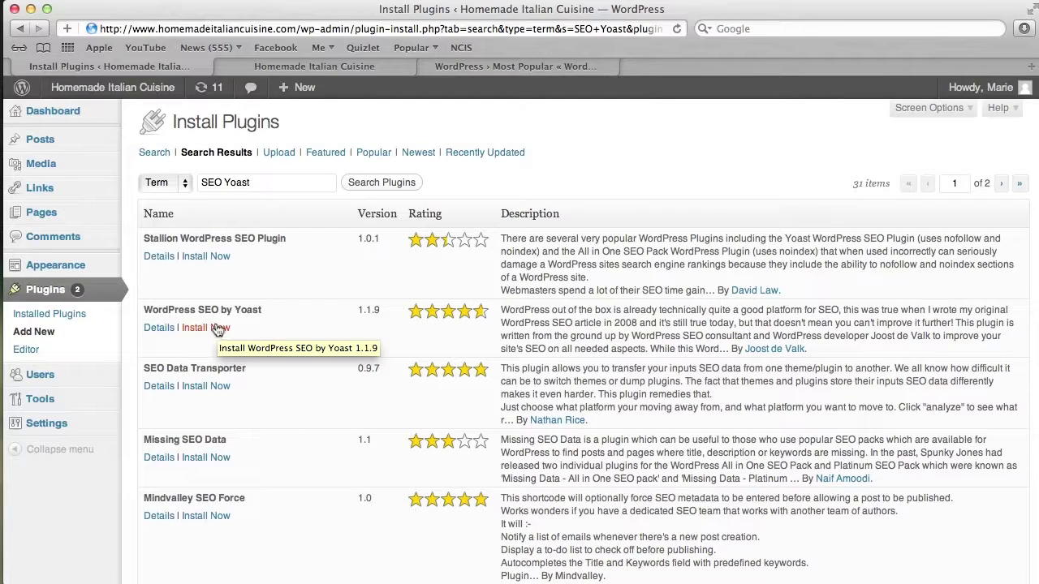
click(217, 328)
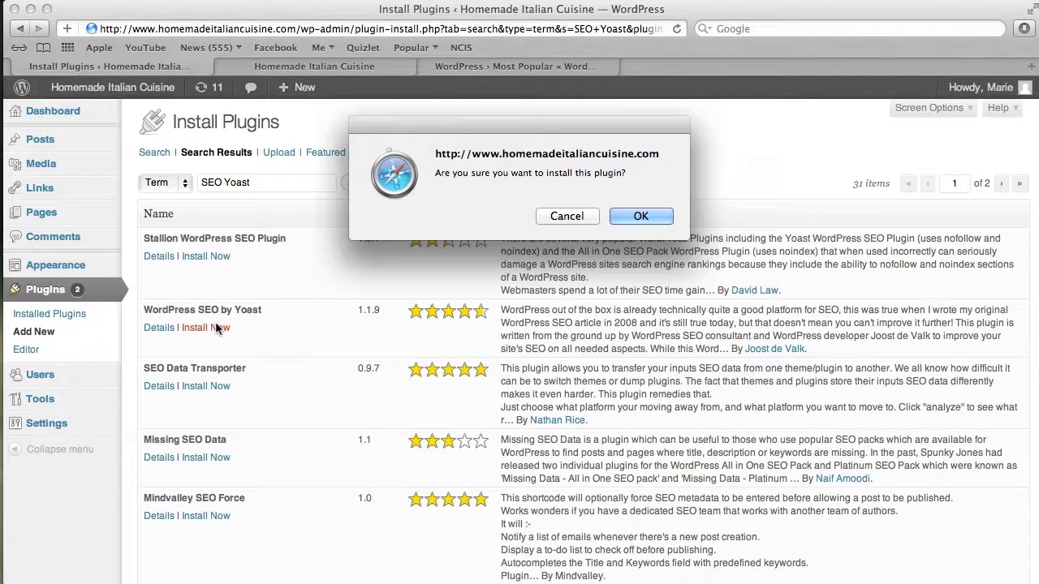
Confirm the WordPress SEO by Yoast install, activate it, and start its introductory tour
key(Return)
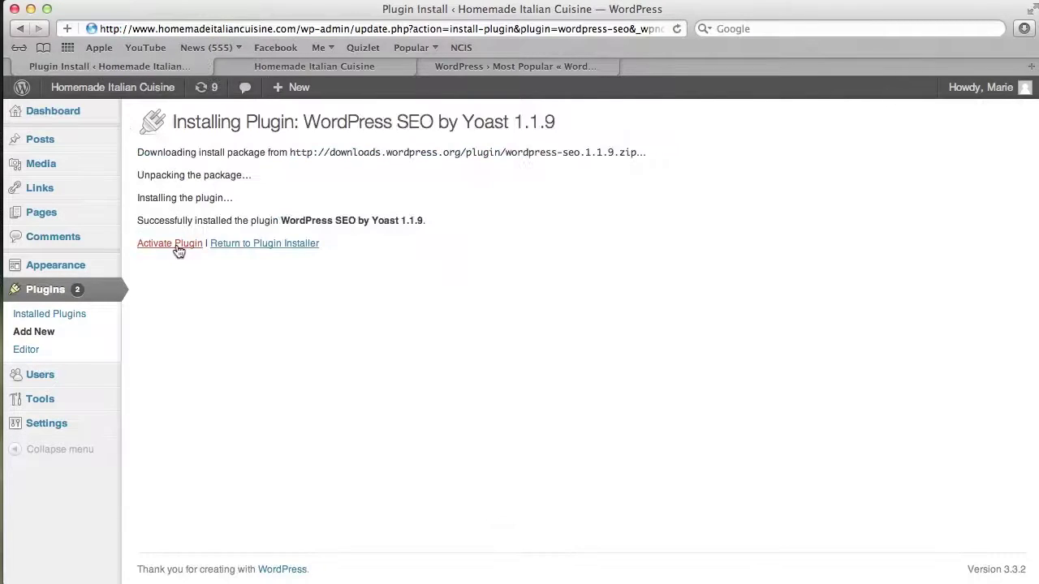
click(177, 248)
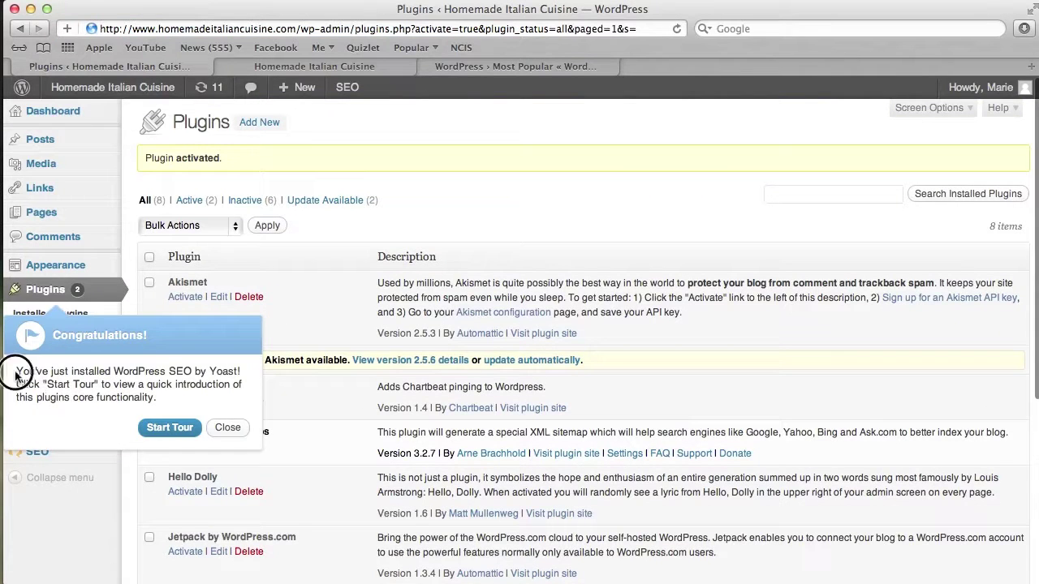
drag(94, 365, 165, 372)
click(90, 372)
click(178, 430)
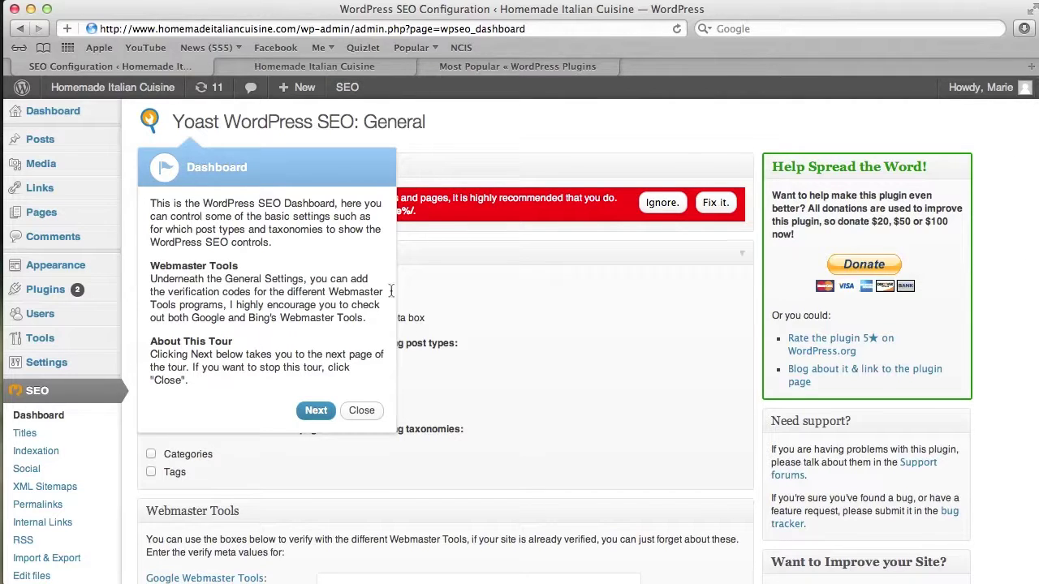
Step the Yoast tour through Titles and Indexation on to the XML Sitemaps page
click(315, 411)
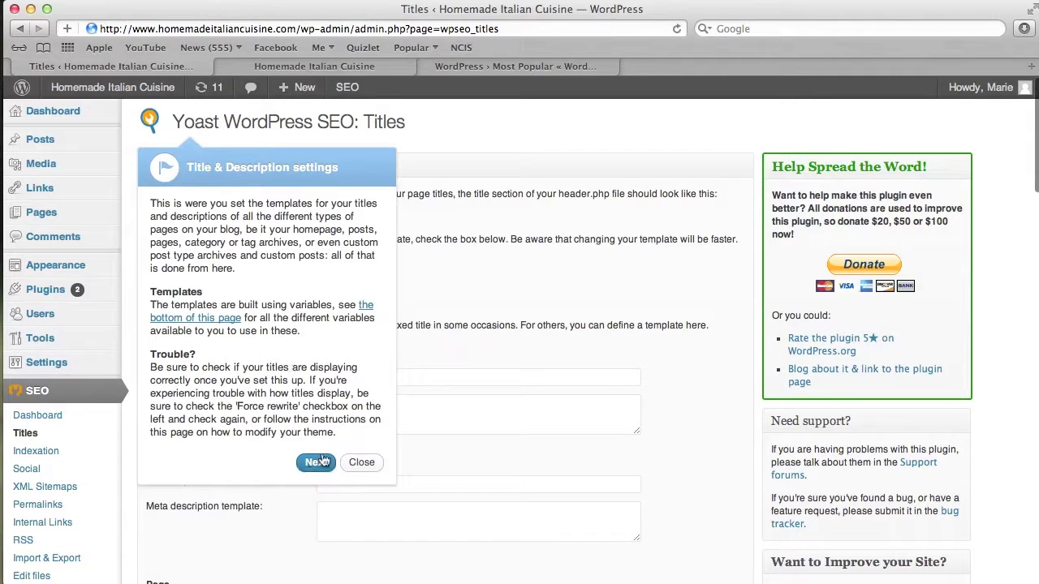
click(316, 462)
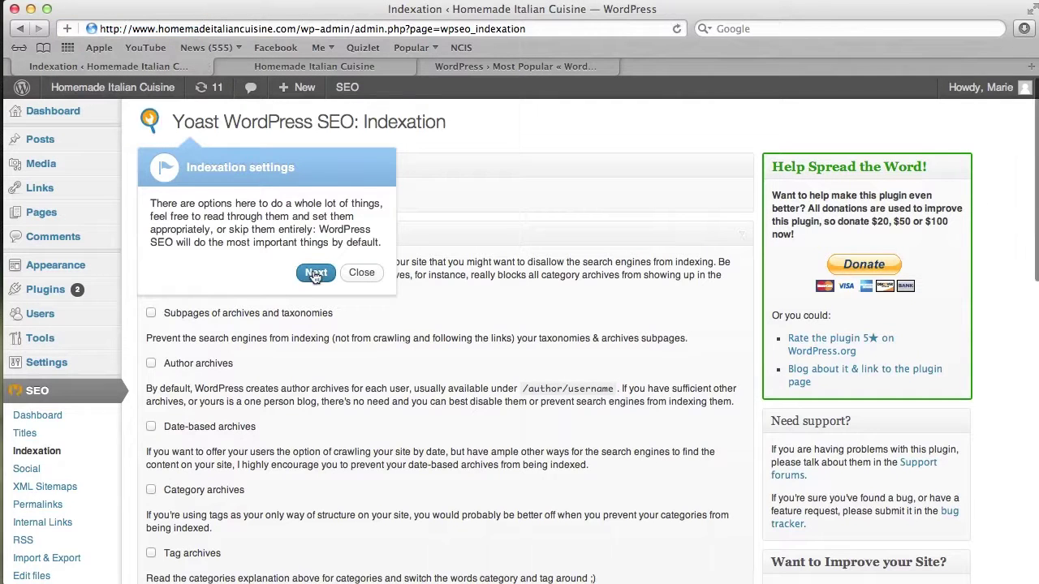
scroll(216, 364, down, 5)
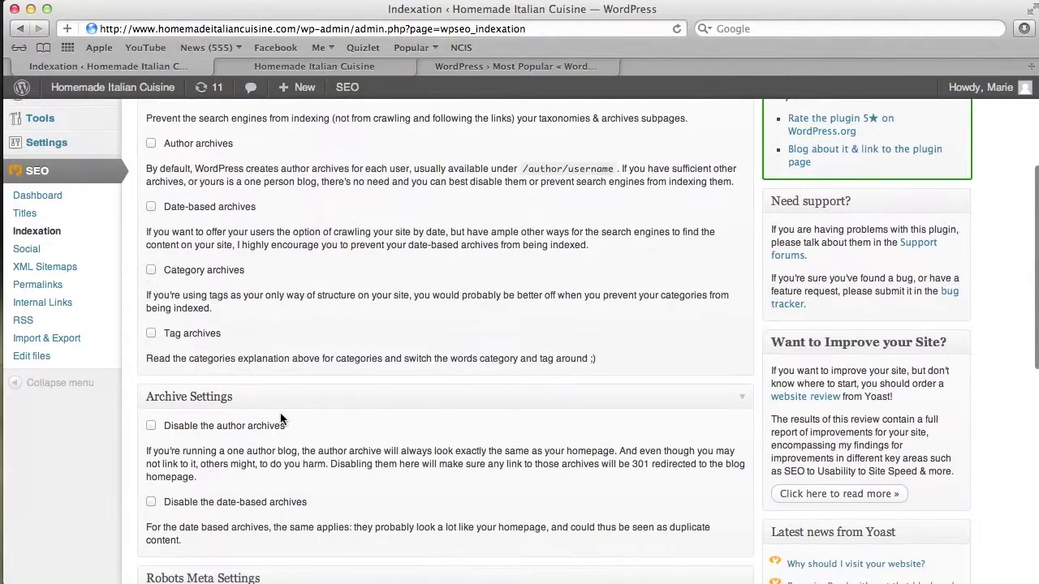
scroll(280, 418, down, 10)
scroll(280, 418, up, 4)
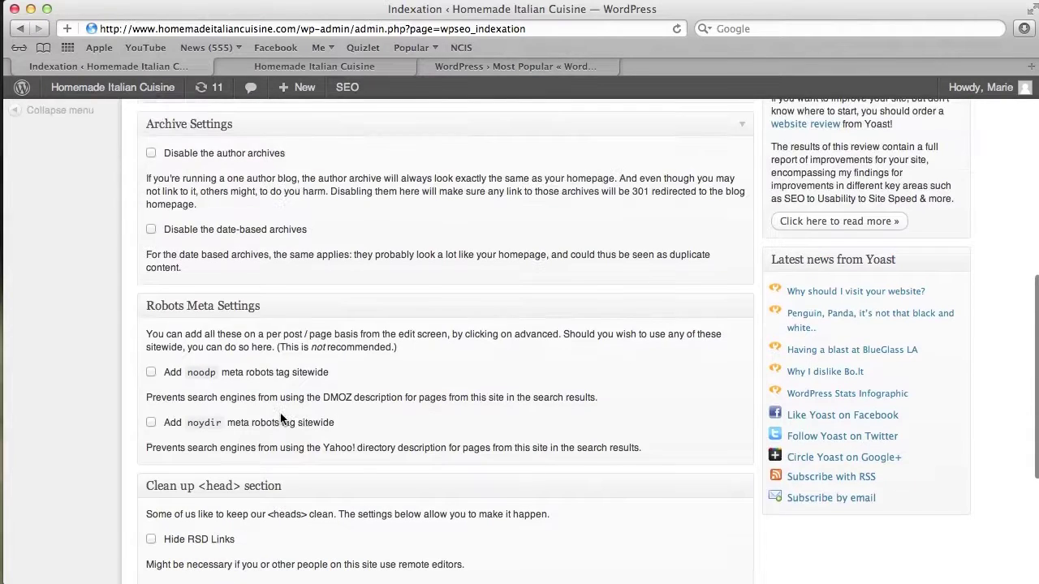
scroll(280, 418, up, 10)
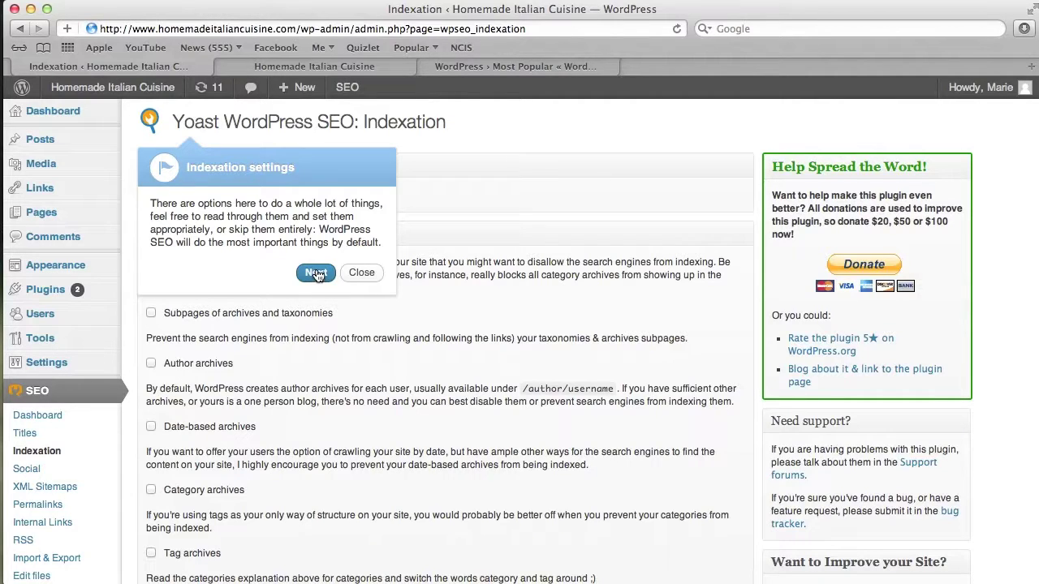
click(316, 274)
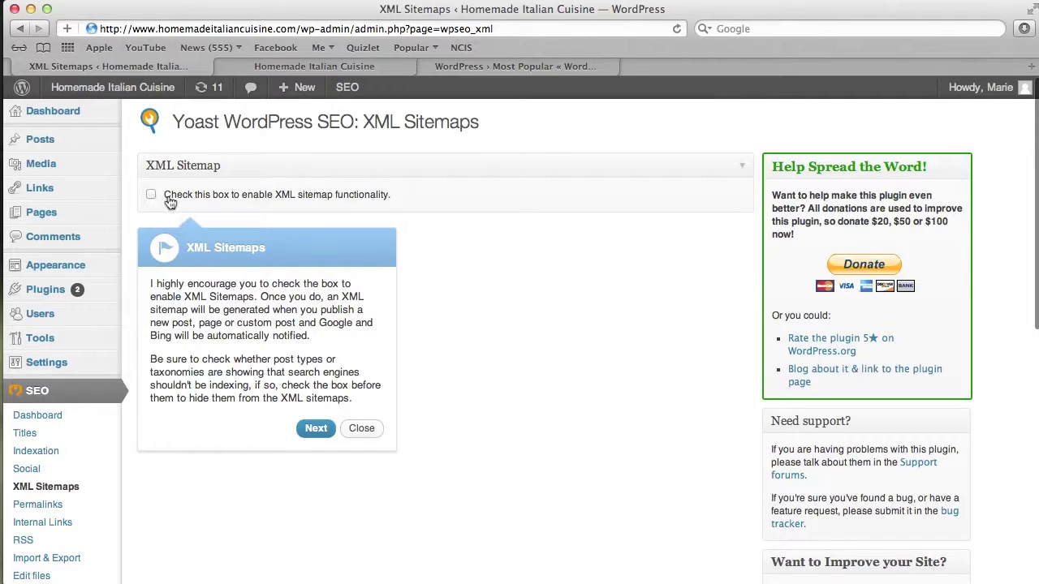
Advance the Yoast tour through Permalinks to Internal Links, then close the tour
click(317, 429)
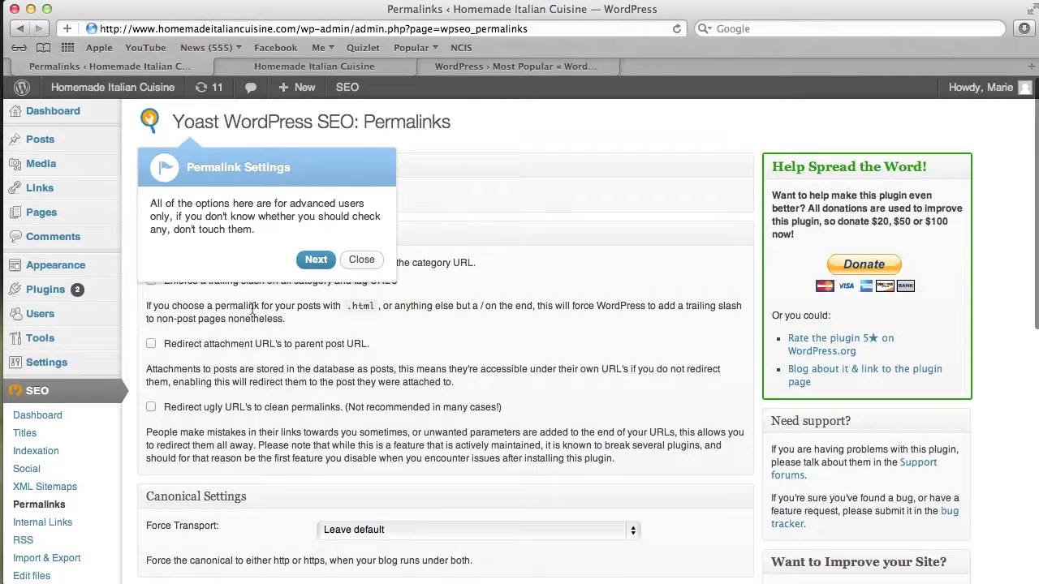
scroll(268, 401, down, 5)
scroll(268, 401, up, 5)
click(317, 259)
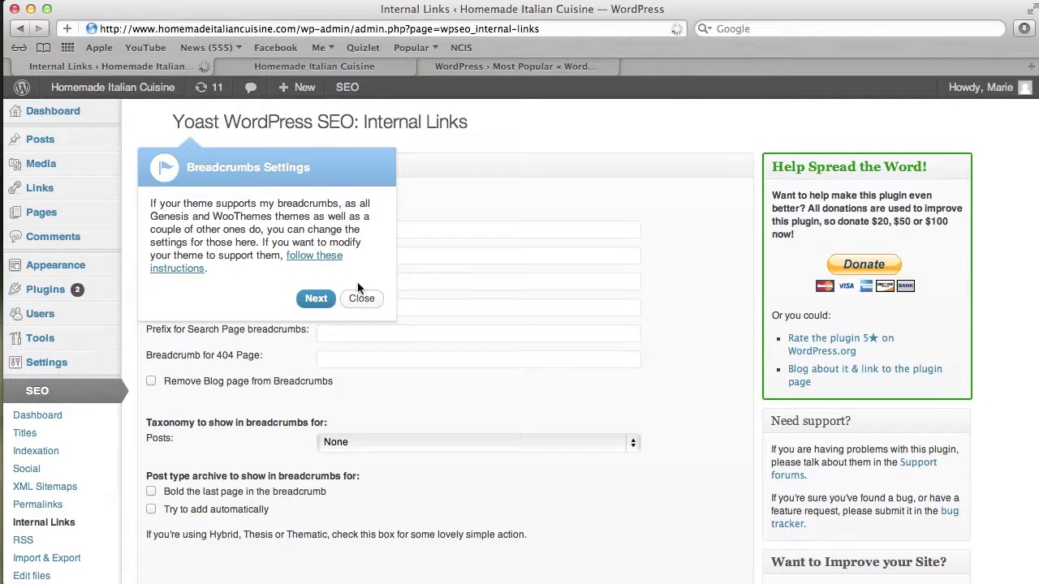
click(360, 295)
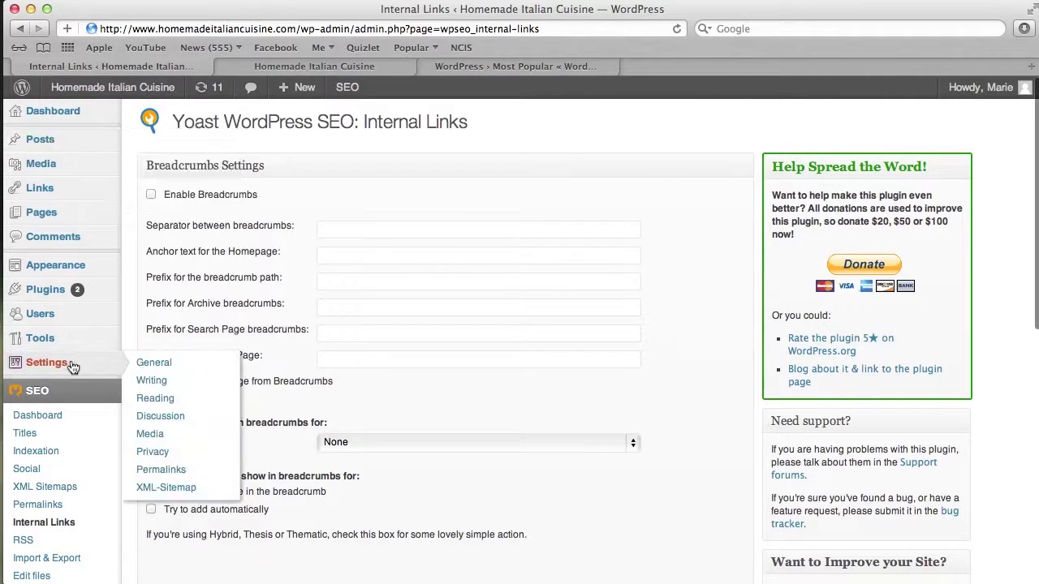
scroll(49, 369, down, 3)
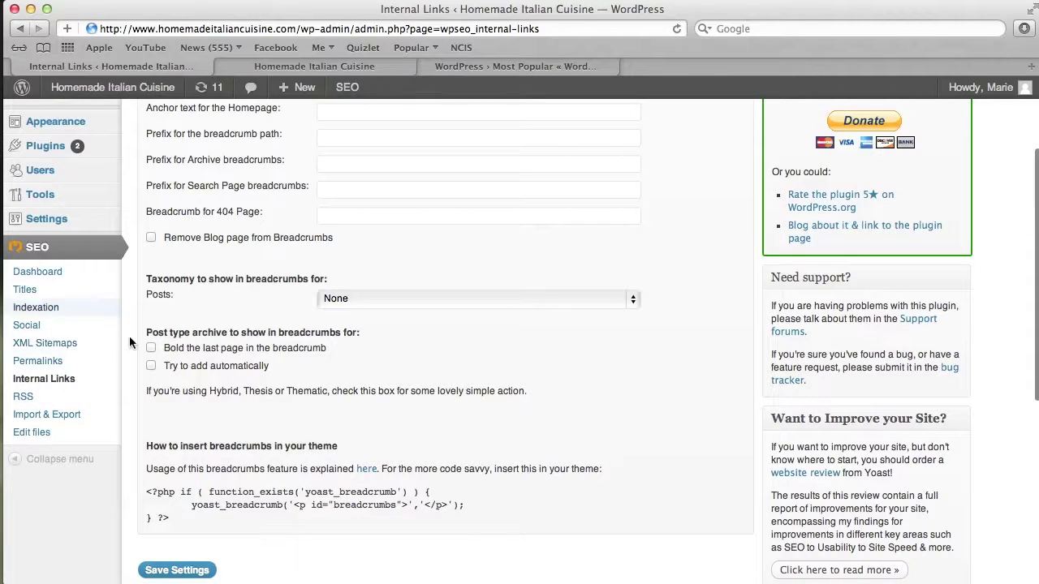
scroll(126, 284, up, 3)
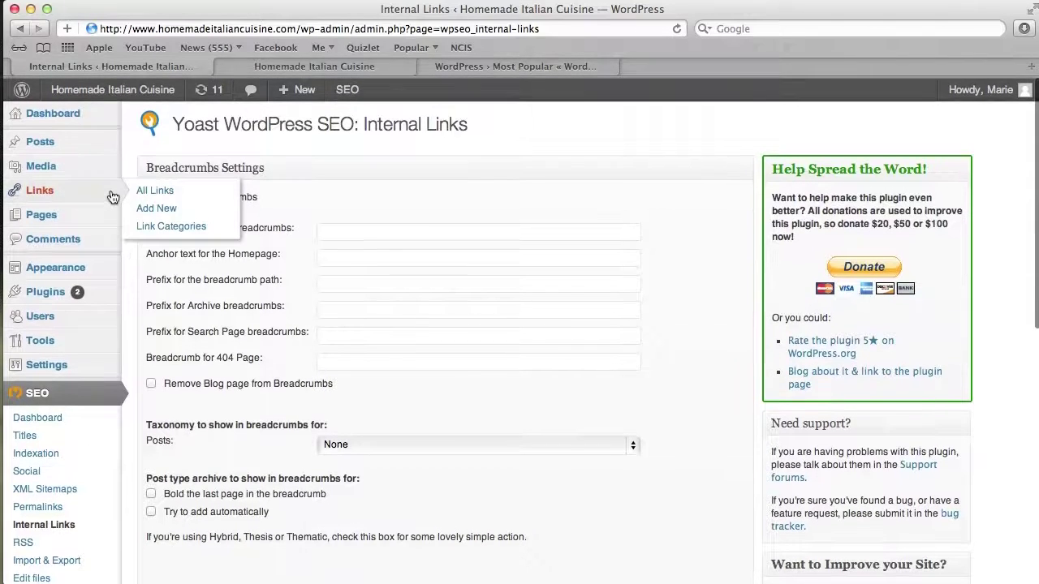
mouse_move(72, 141)
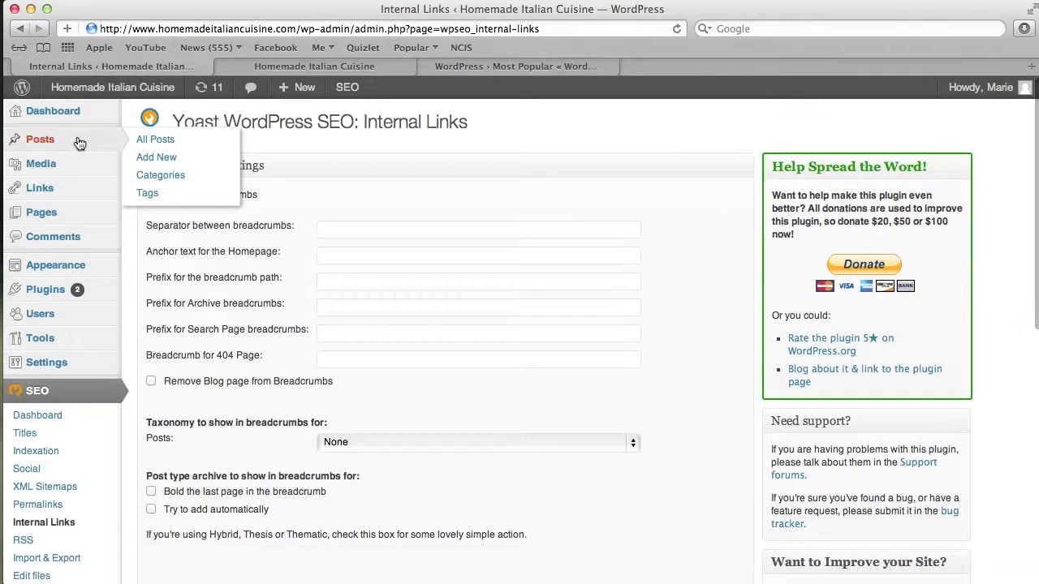
Open the Chocolate Cake Recipe post from the Posts list and scroll to its Yoast box
click(76, 140)
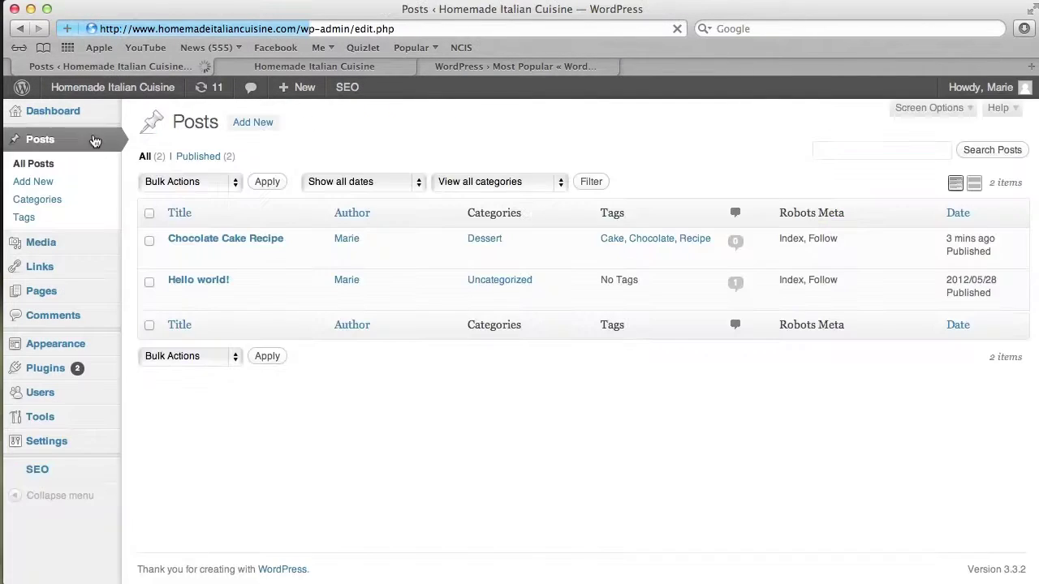
mouse_move(228, 249)
click(176, 255)
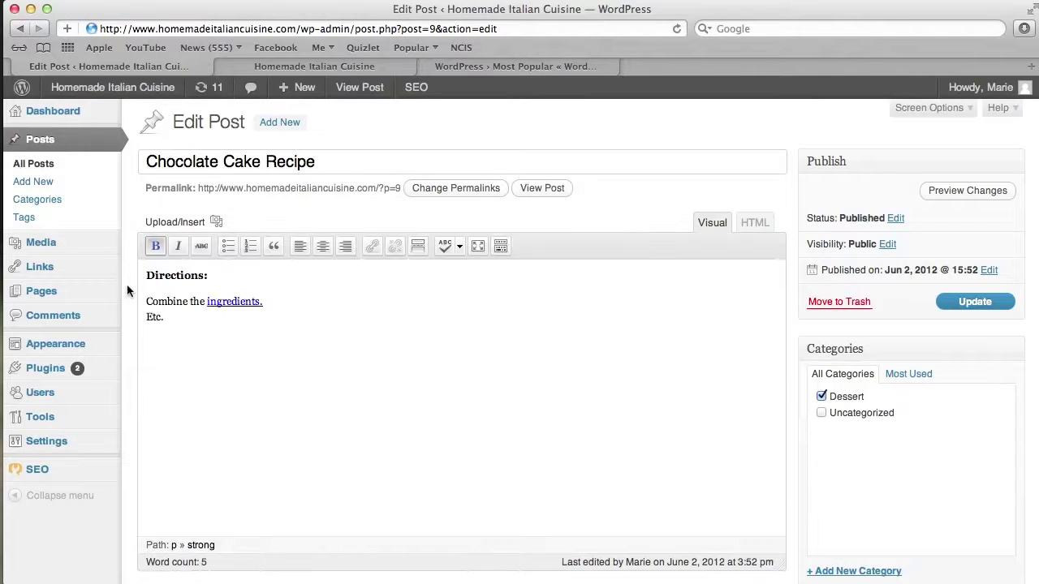
scroll(126, 284, down, 10)
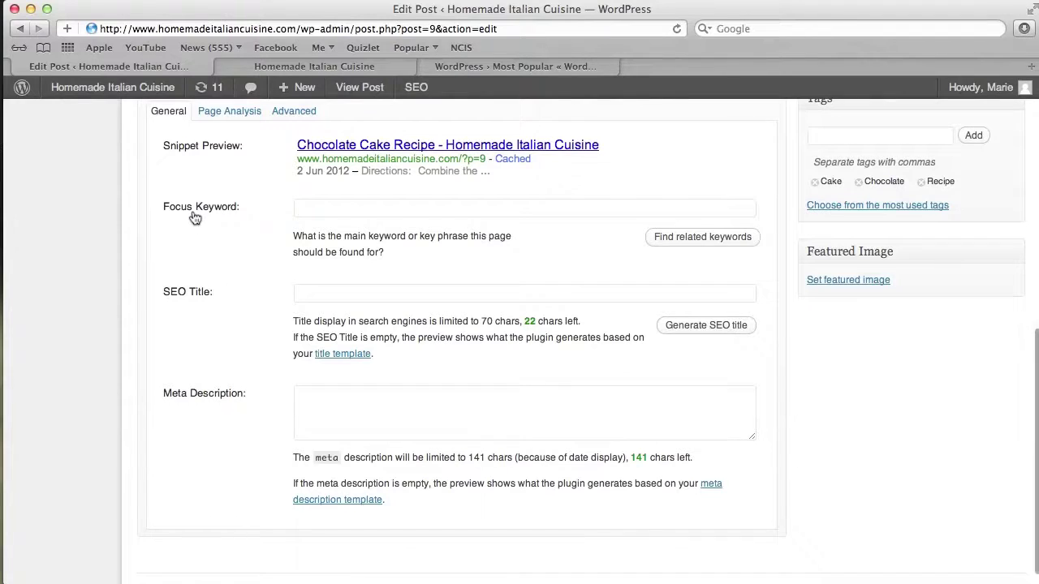
scroll(195, 217, up, 1)
scroll(195, 218, up, 1)
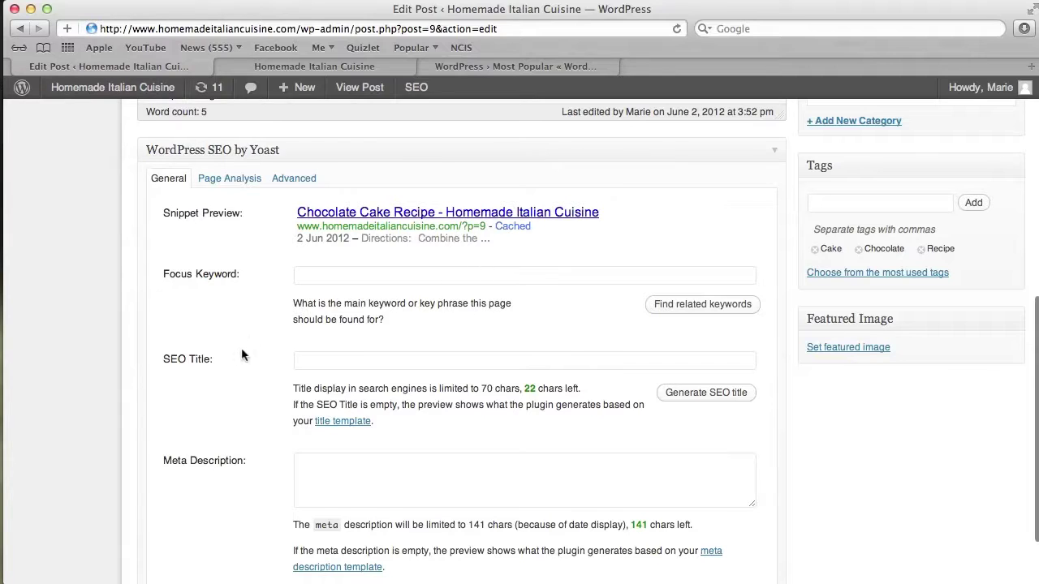
scroll(241, 354, up, 1)
Set the Yoast focus keyword to 'Chocolate Cake'
click(307, 296)
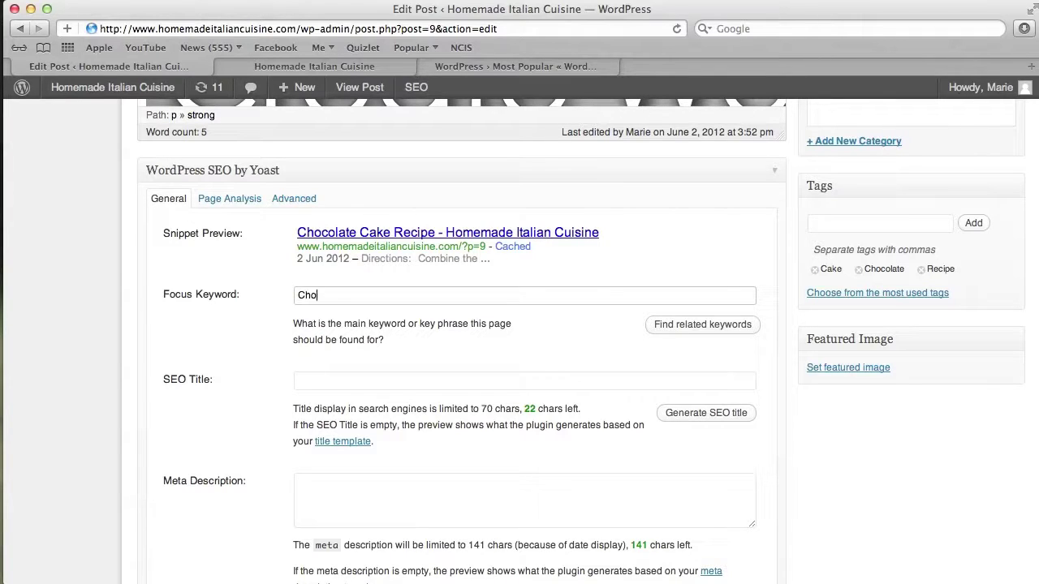
text(Chocolate Cake)
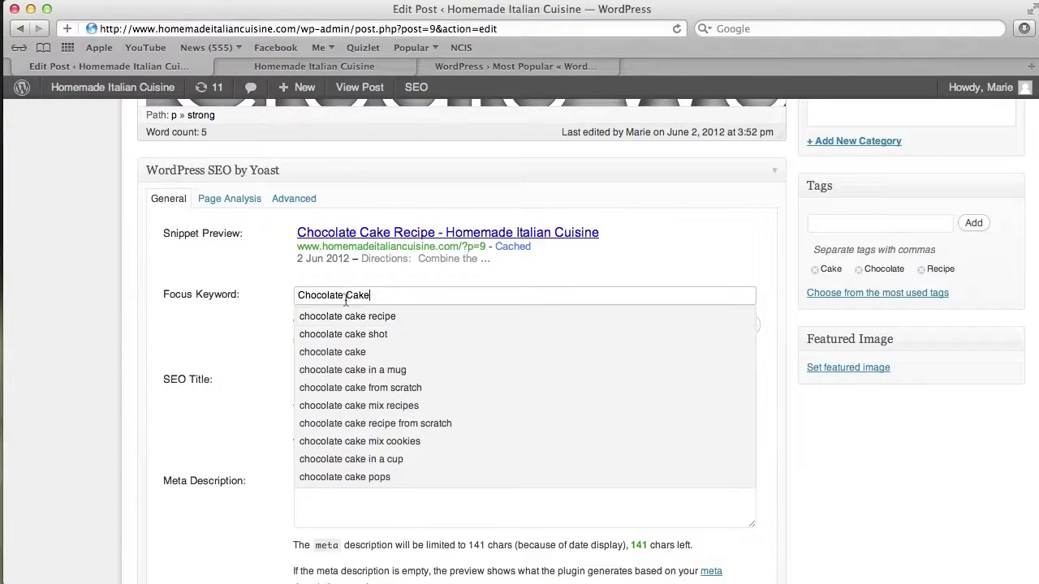
click(259, 324)
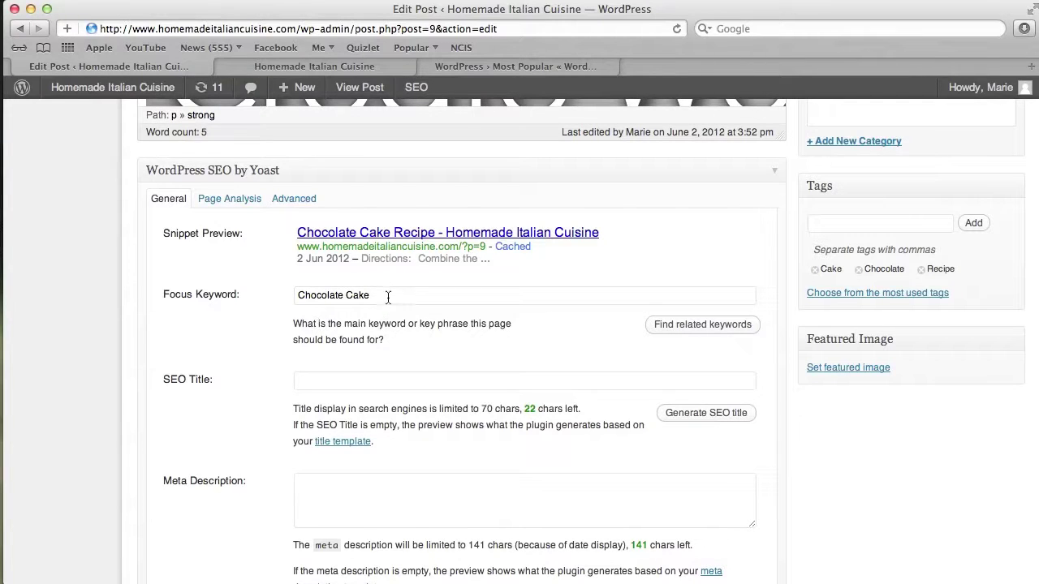
Enter the SEO title 'Authentic Chocolate Cake Recipe from Scratch'
click(388, 381)
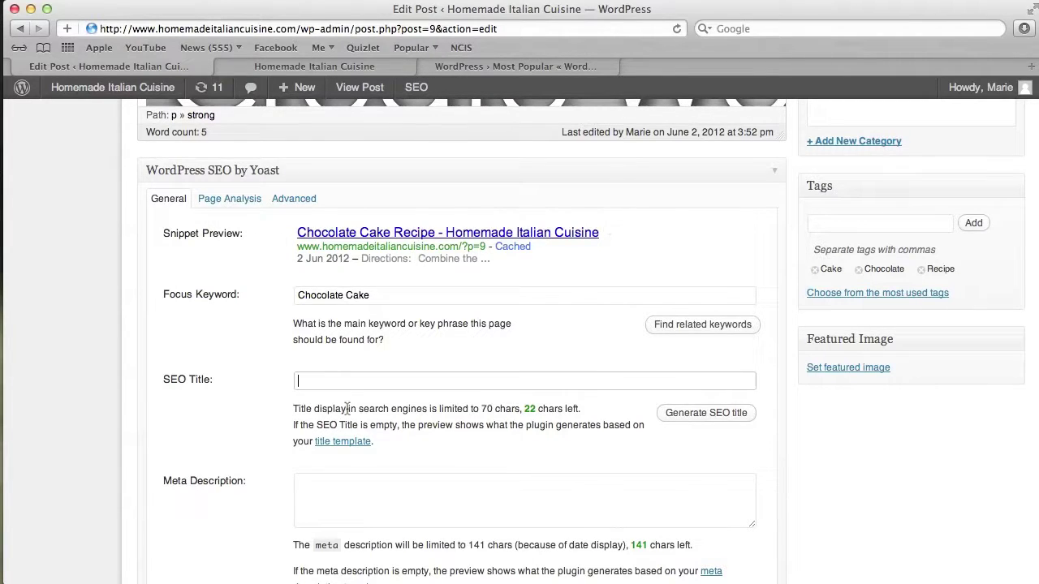
text(Authenti)
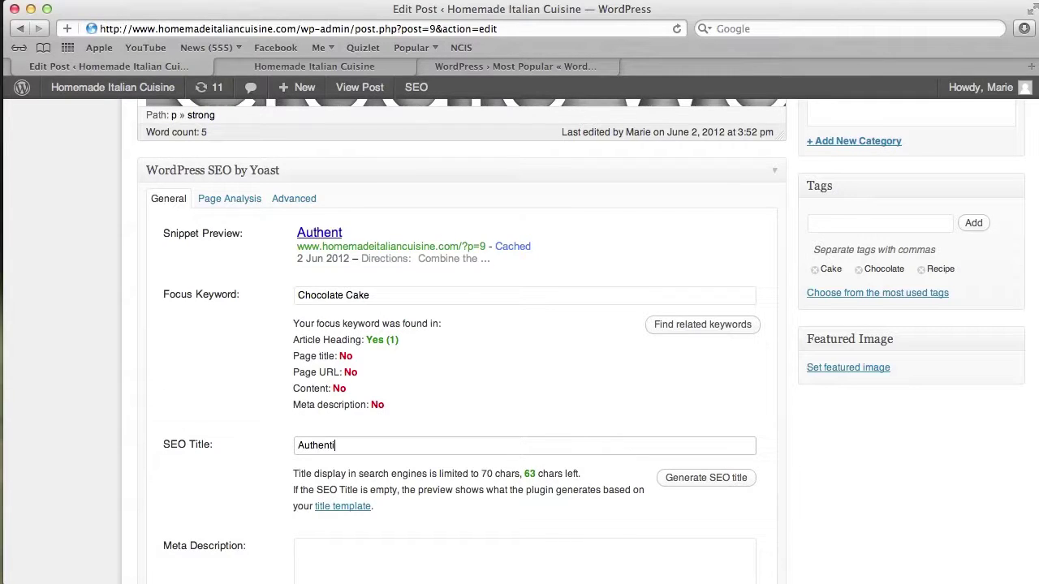
text(c Chocolate )
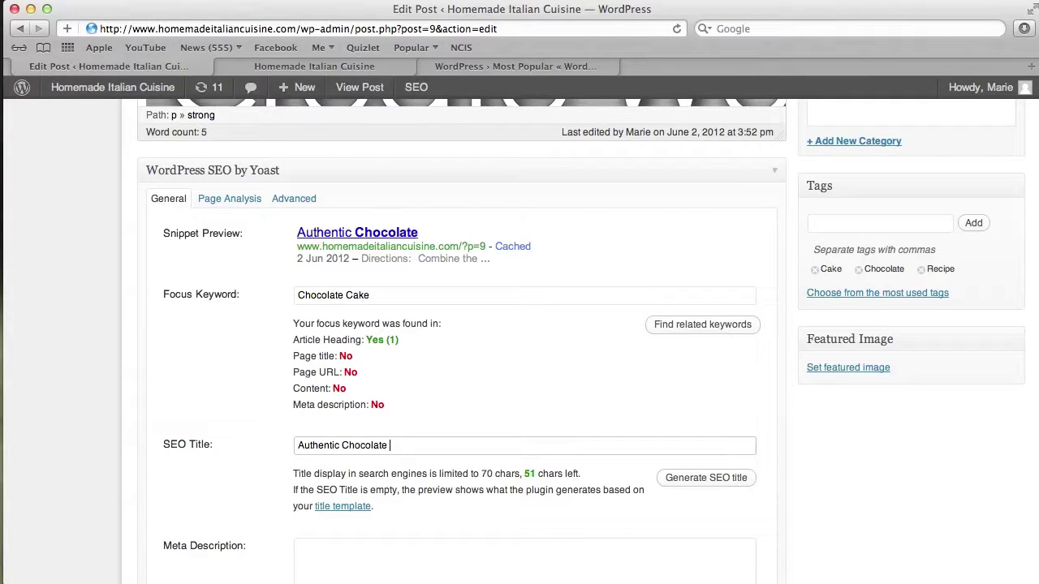
text(Cake Recipe )
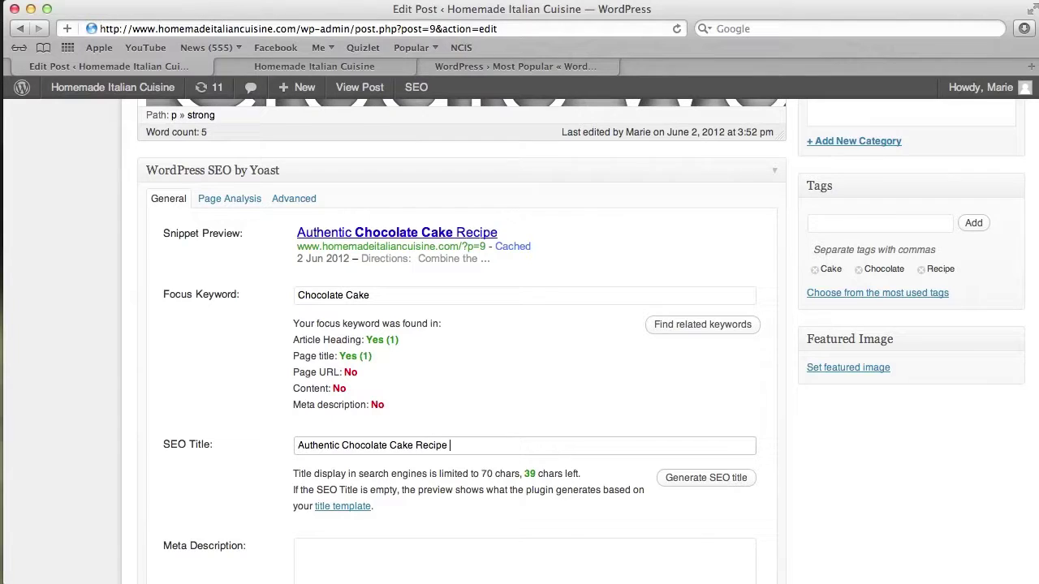
text(from Scra)
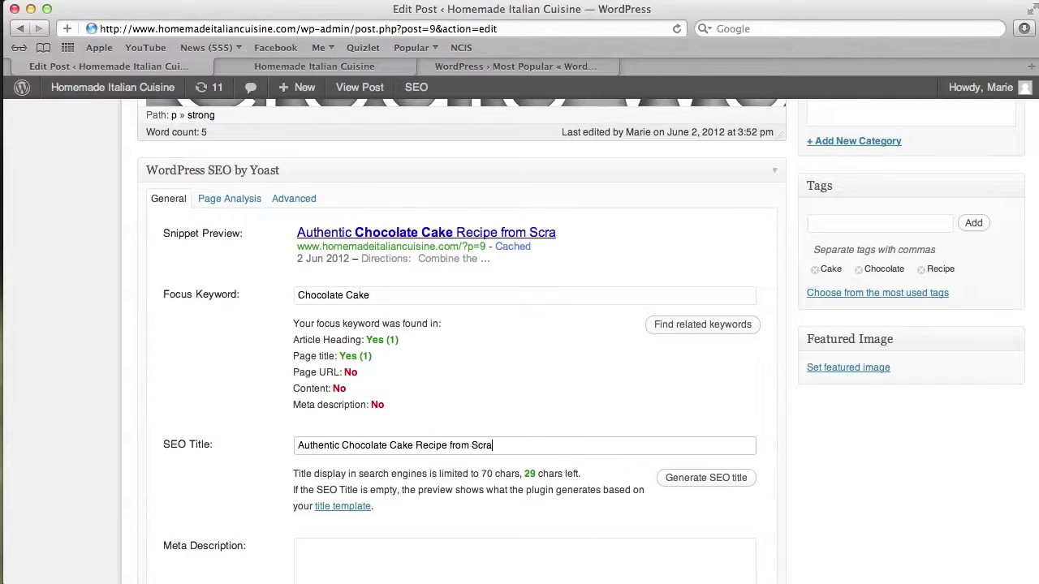
text(tch)
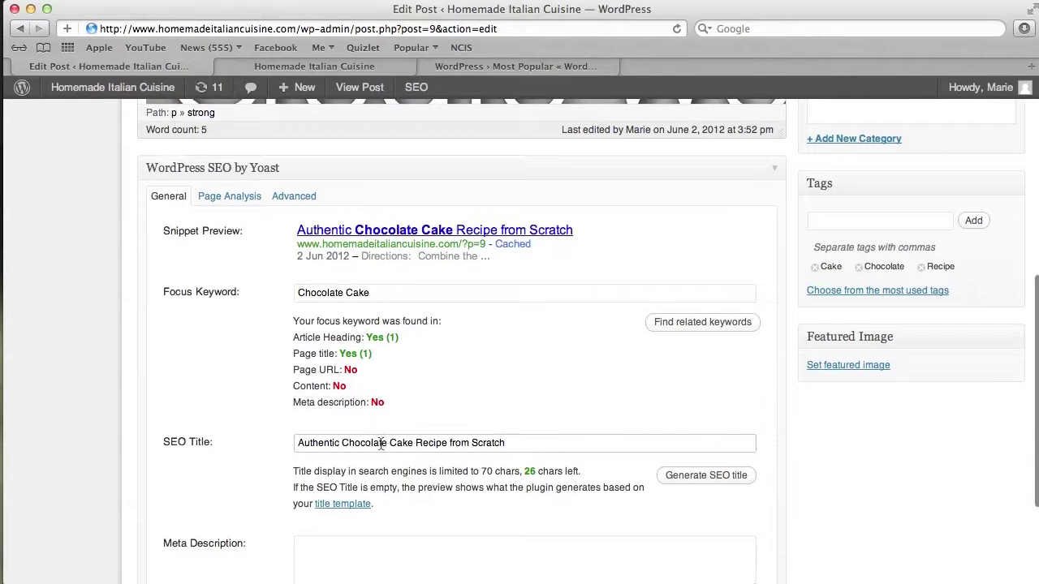
scroll(374, 439, down, 2)
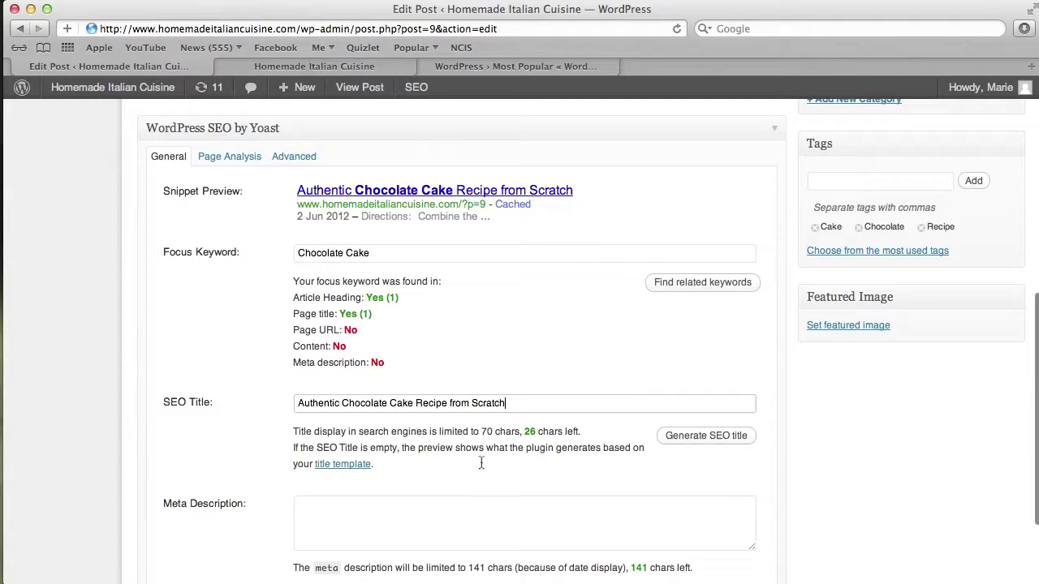
click(459, 505)
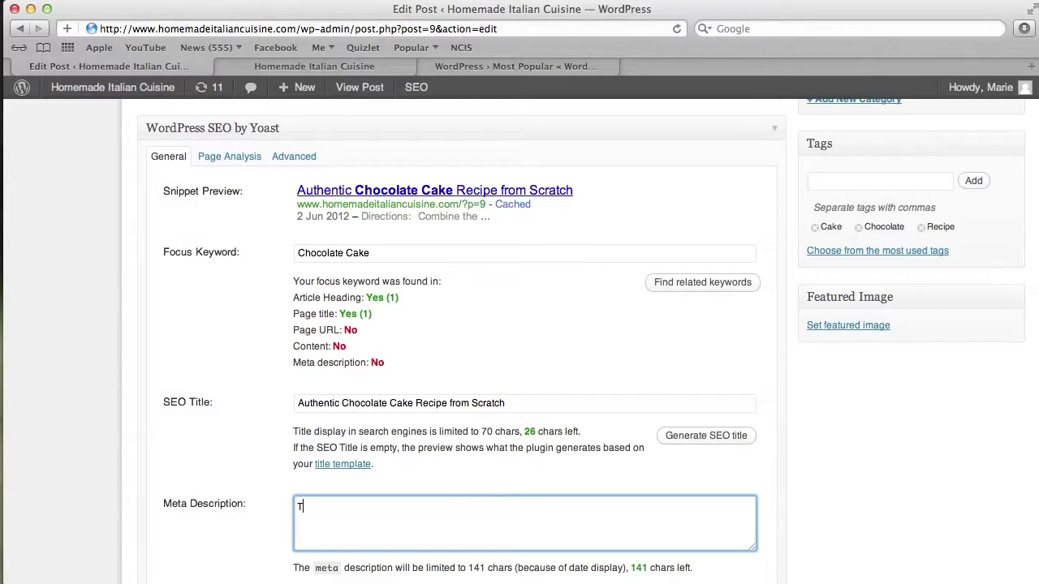
Write the meta description about making an authentic homemade Chocolate Cake recipe from scratch
text(his recipe provides you w)
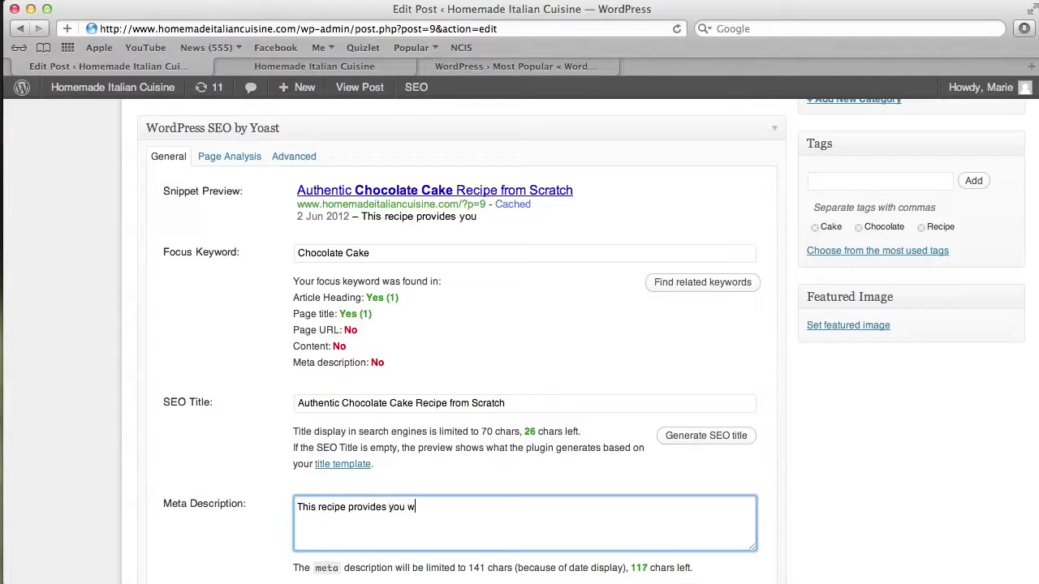
text(ith the neces)
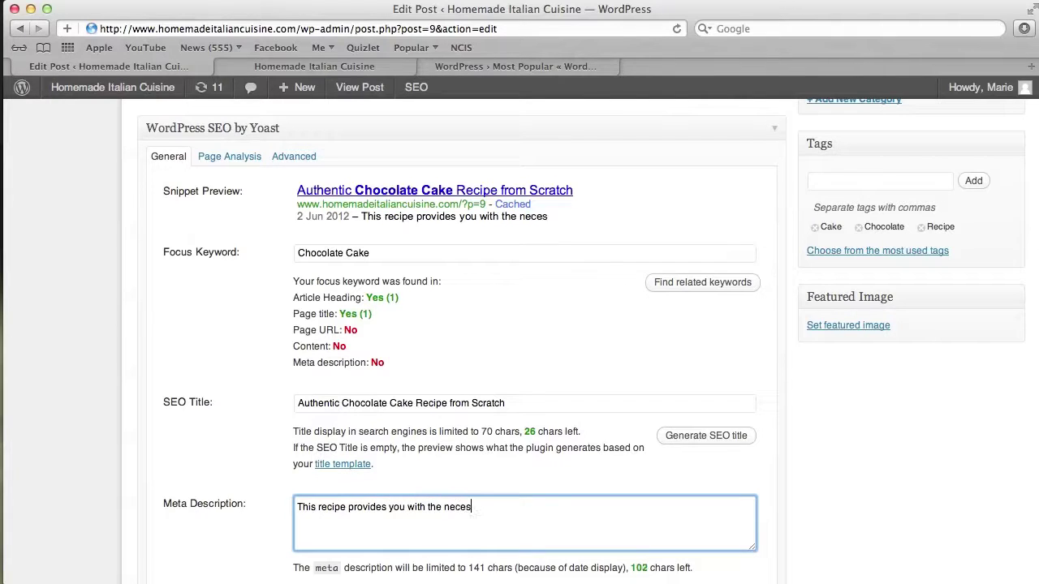
text(sary steps to)
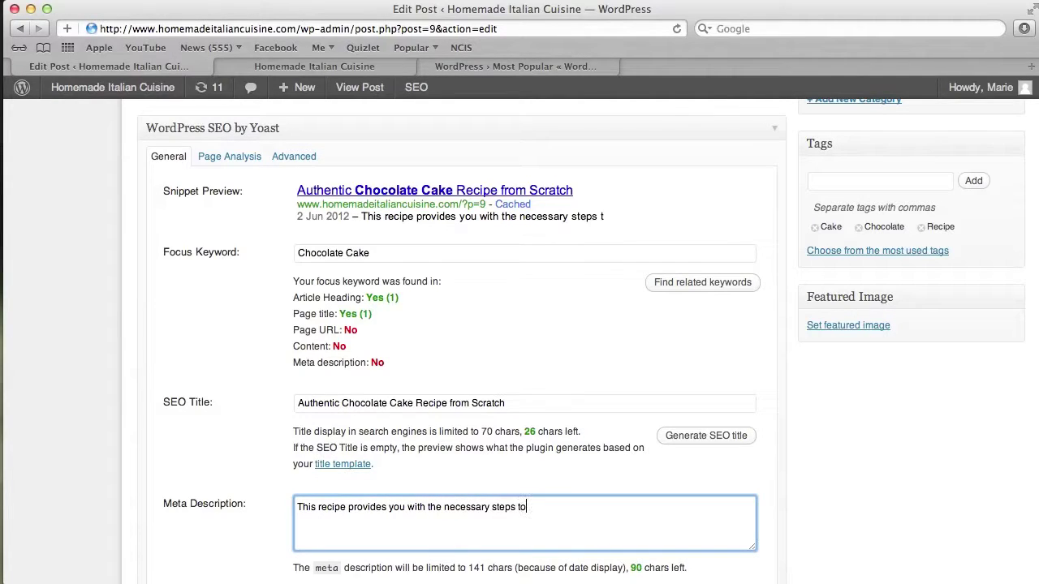
text( make an )
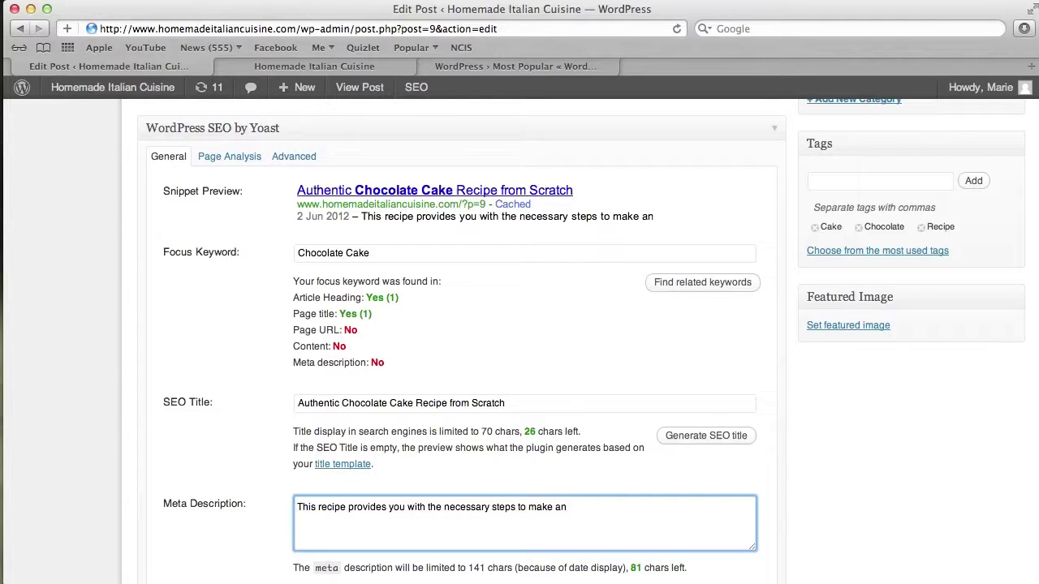
text(authentic homnemad)
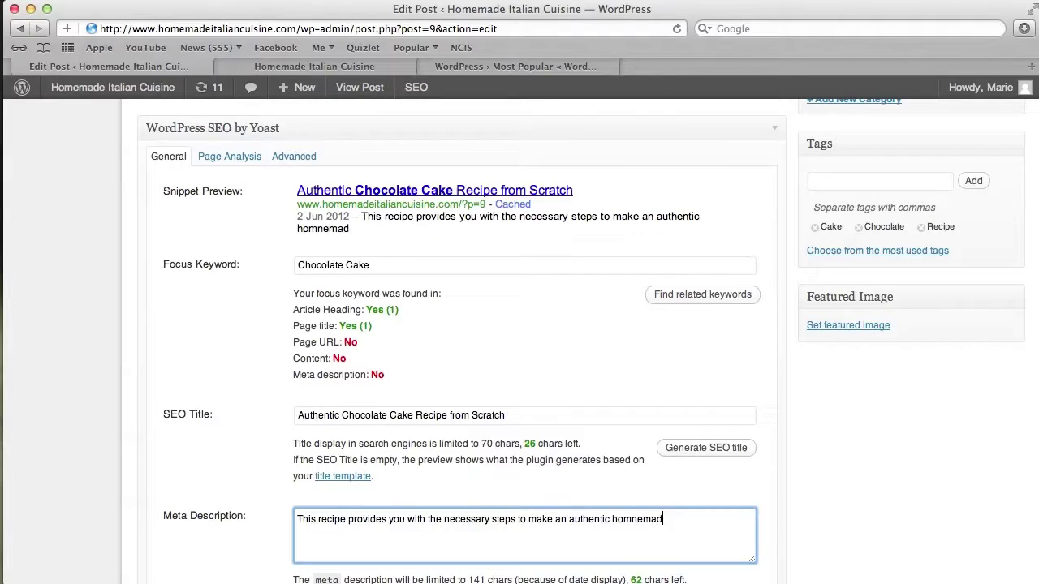
text(e Chocolkat)
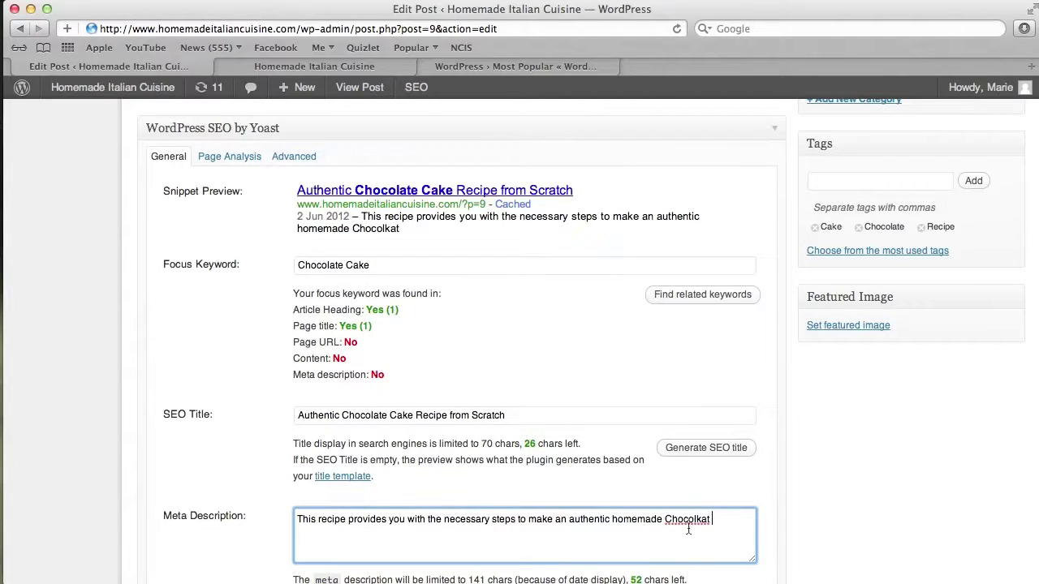
key(BackSpace)
key(BackSpace)
key(BackSpace)
key(BackSpace)
text(ate Cake )
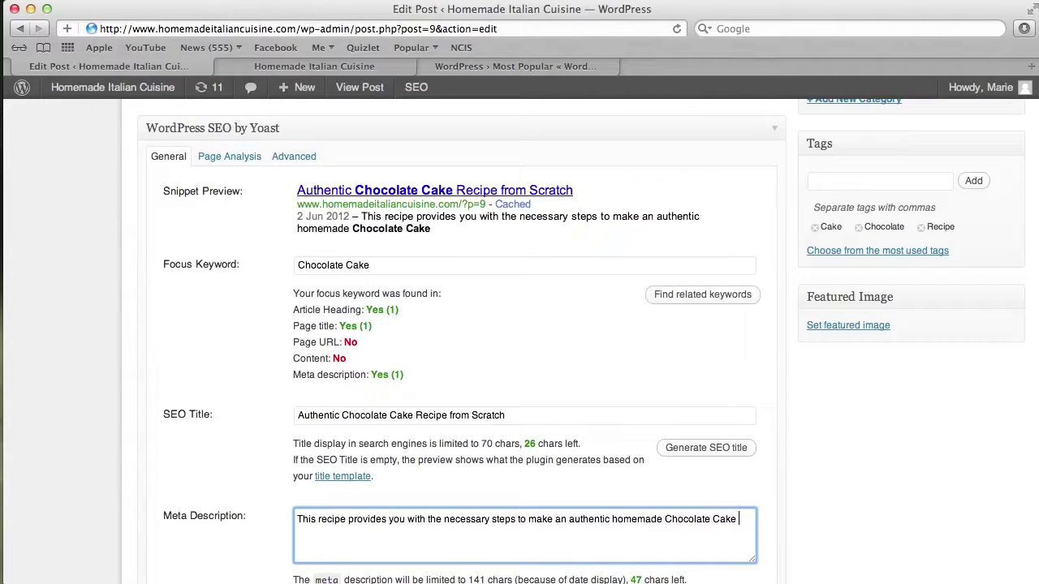
text(recipes fro)
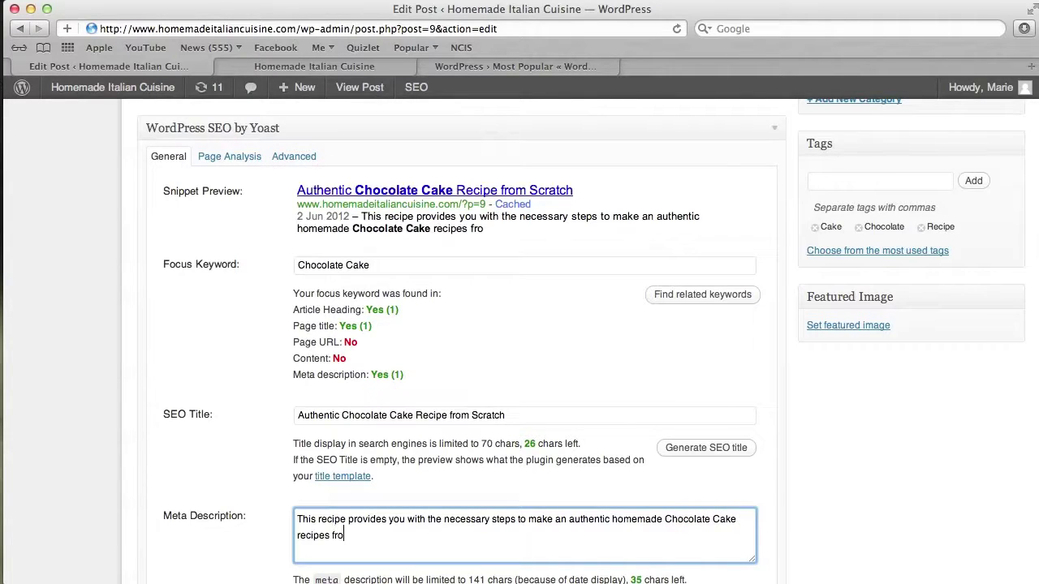
key(BackSpace)
key(BackSpace)
key(BackSpace)
key(BackSpace)
key(BackSpace)
text(from scratch.)
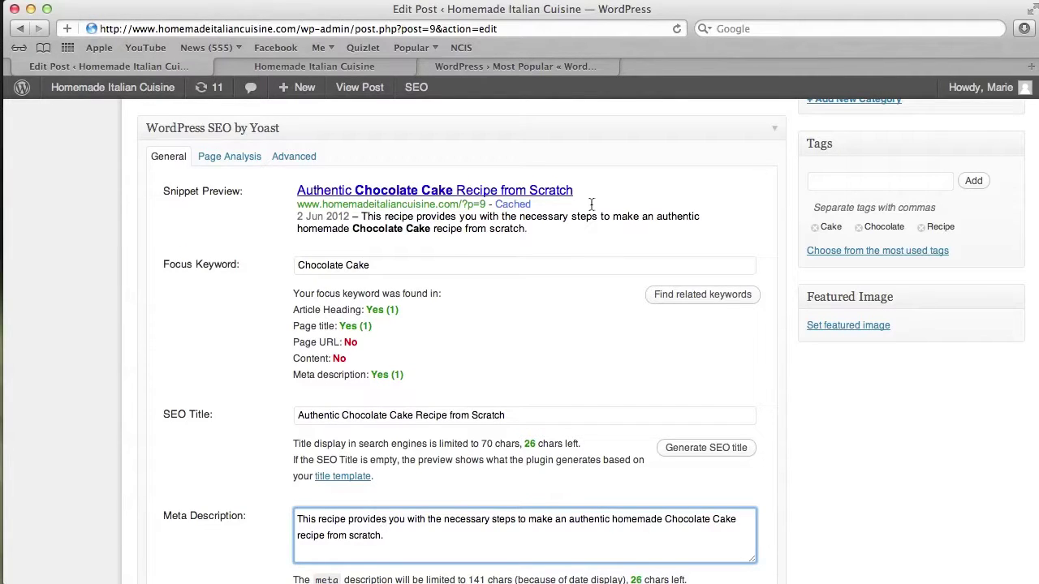
Check the new description in the snippet preview and its meta description Yes result
drag(362, 217, 494, 224)
click(491, 276)
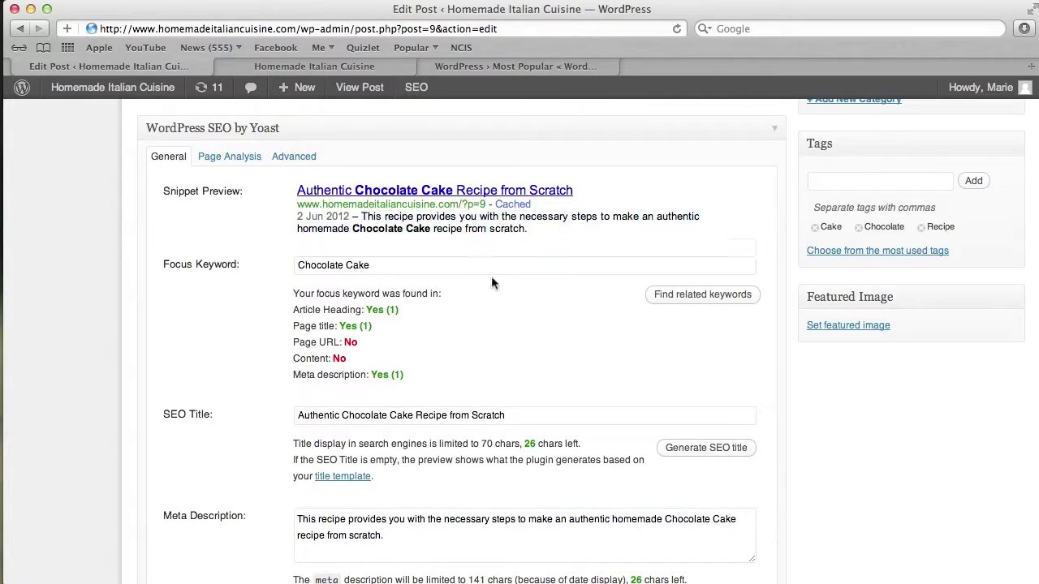
drag(397, 374, 371, 375)
click(431, 241)
Insert 'Today I am going to show you how to make an authentic Chocolate Cake from scratch' above Directions
scroll(350, 365, up, 8)
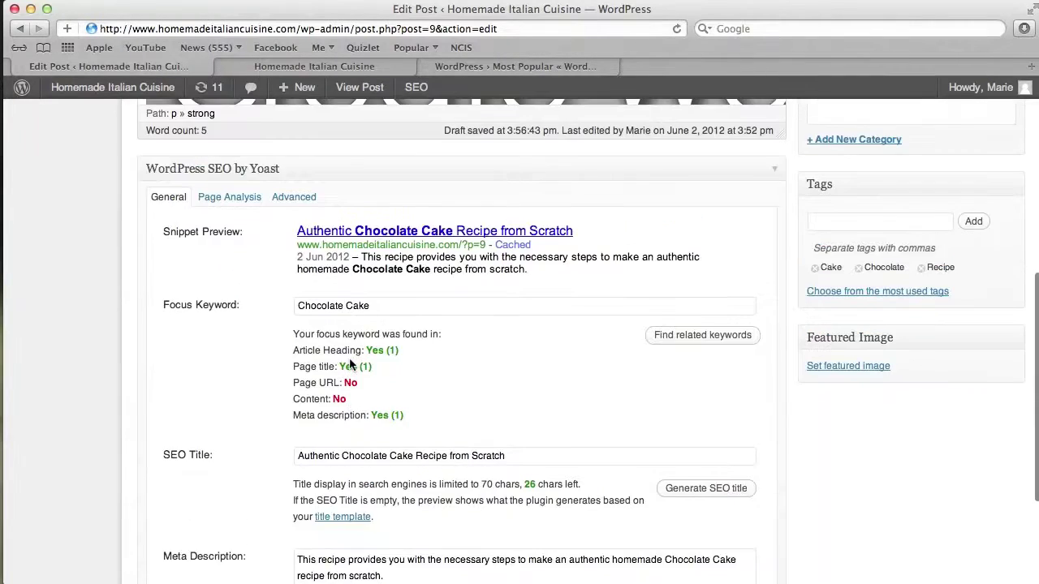
scroll(349, 362, up, 3)
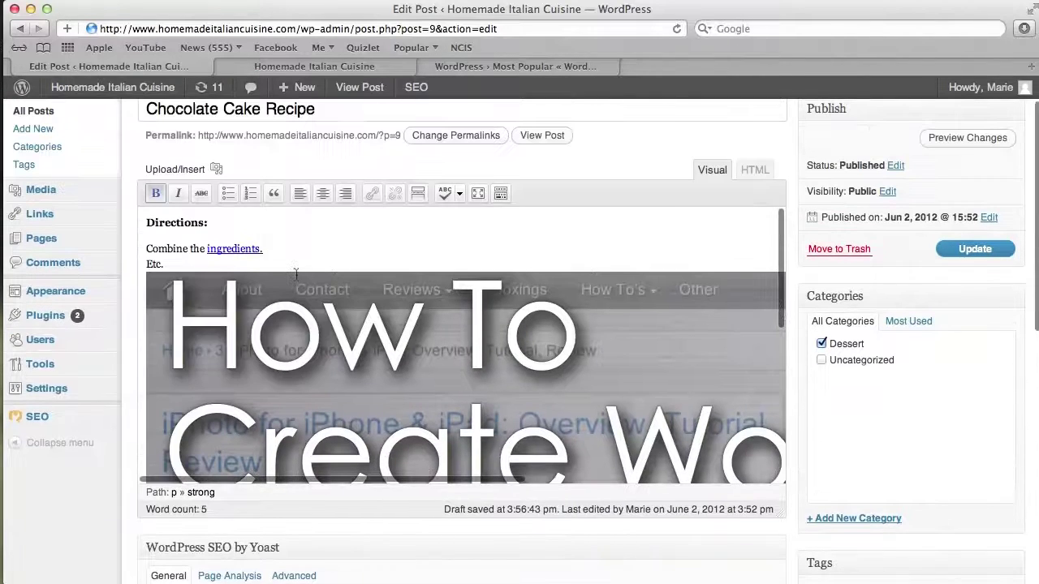
scroll(246, 234, right, 2)
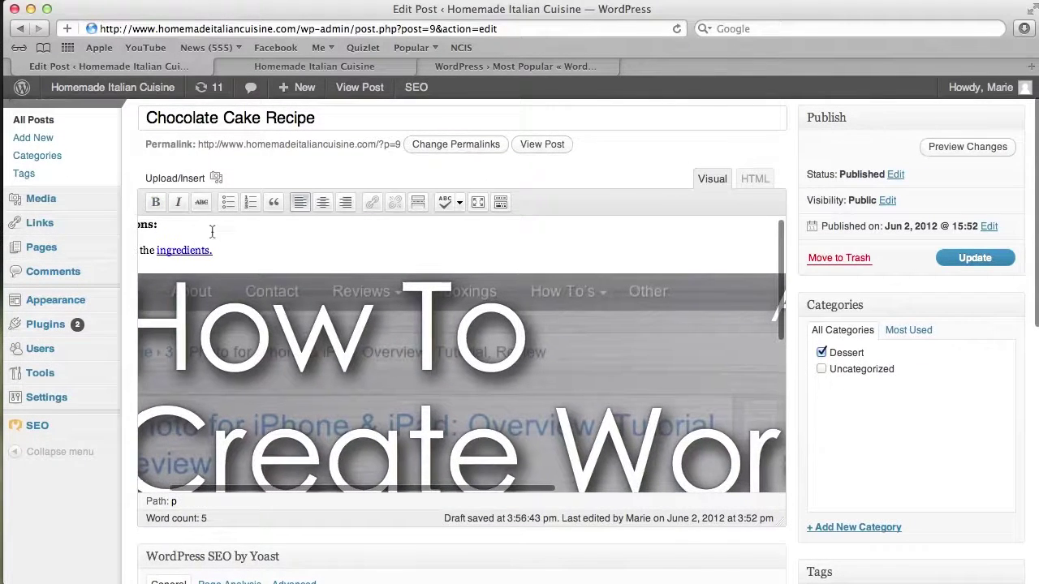
scroll(211, 229, left, 4)
scroll(180, 234, right, 2)
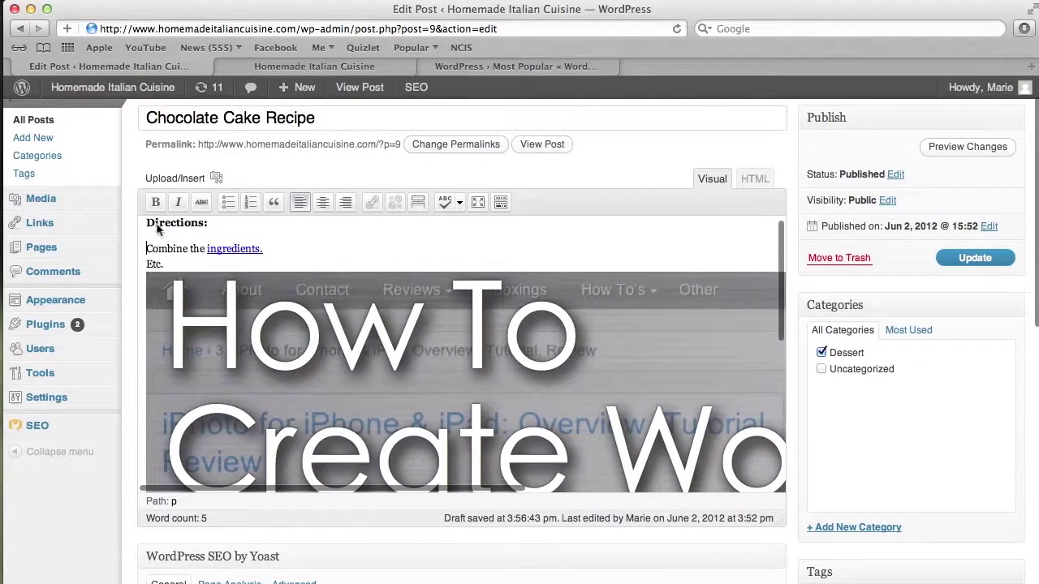
click(143, 222)
key(Return)
key(Up)
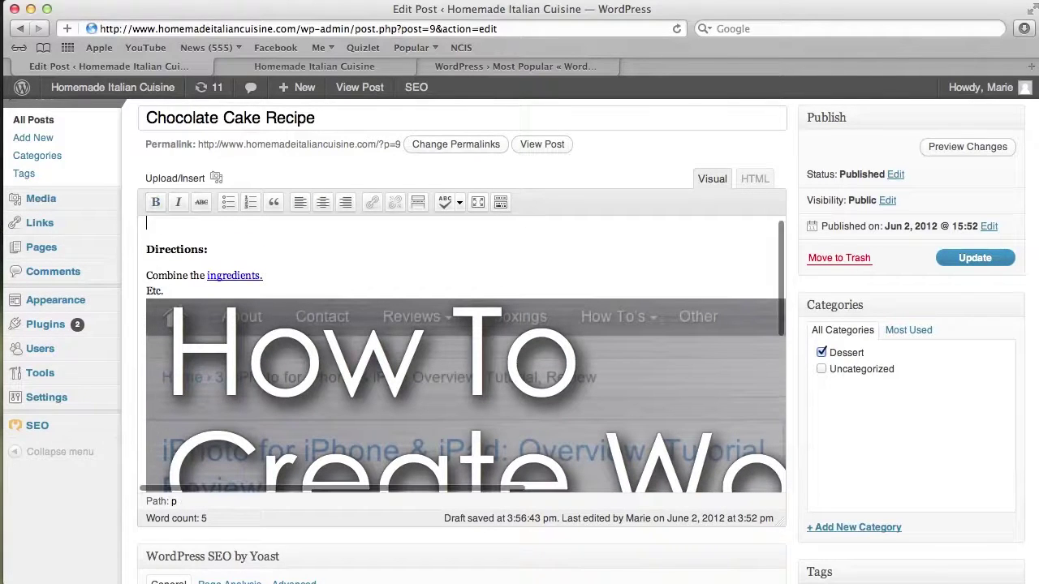
text(Today)
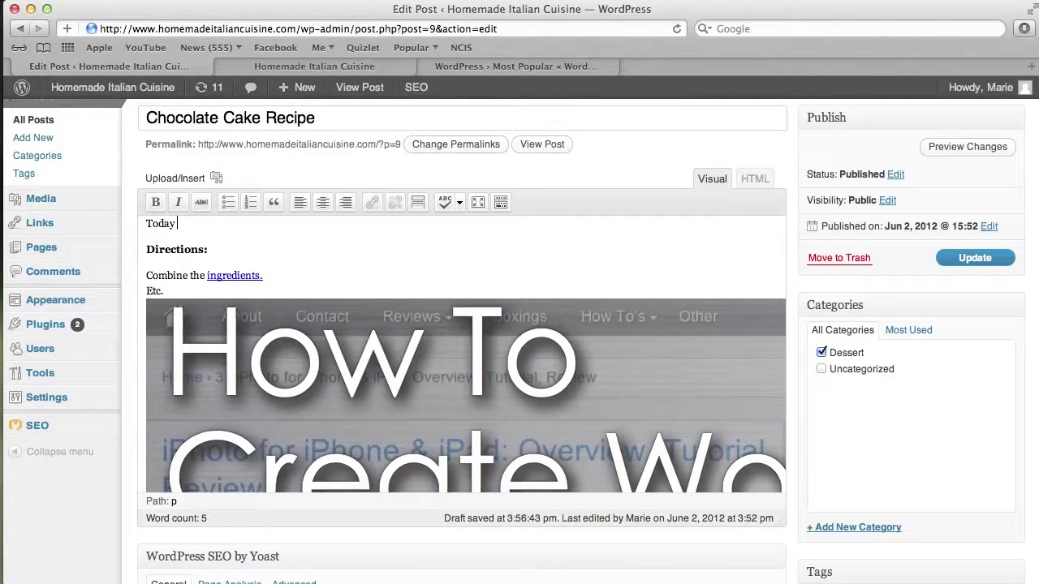
text( I am going to show you )
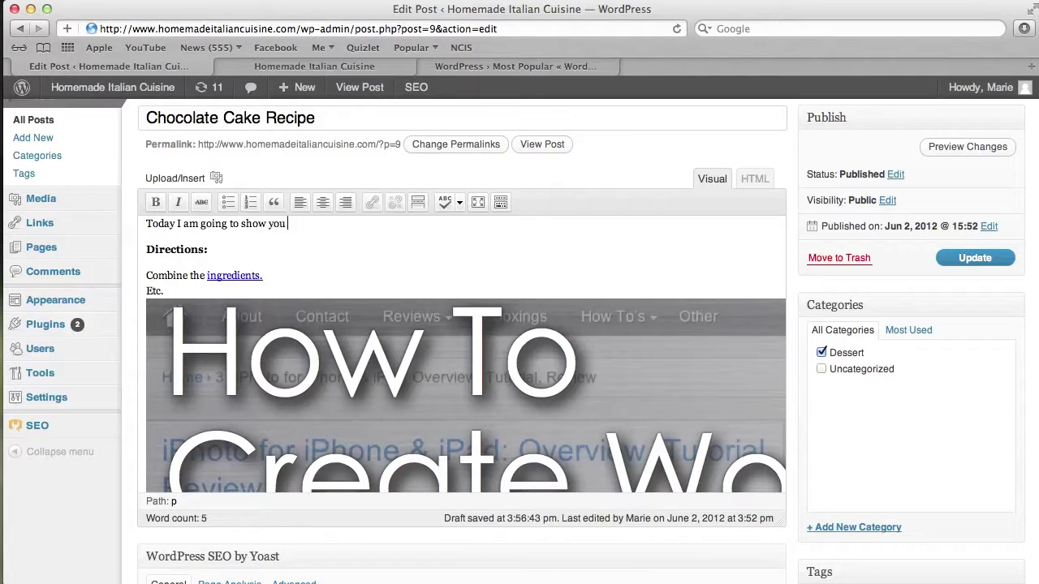
text(how to mae)
key(BackSpace)
key(BackSpace)
key(BackSpace)
text(ke an authentic C)
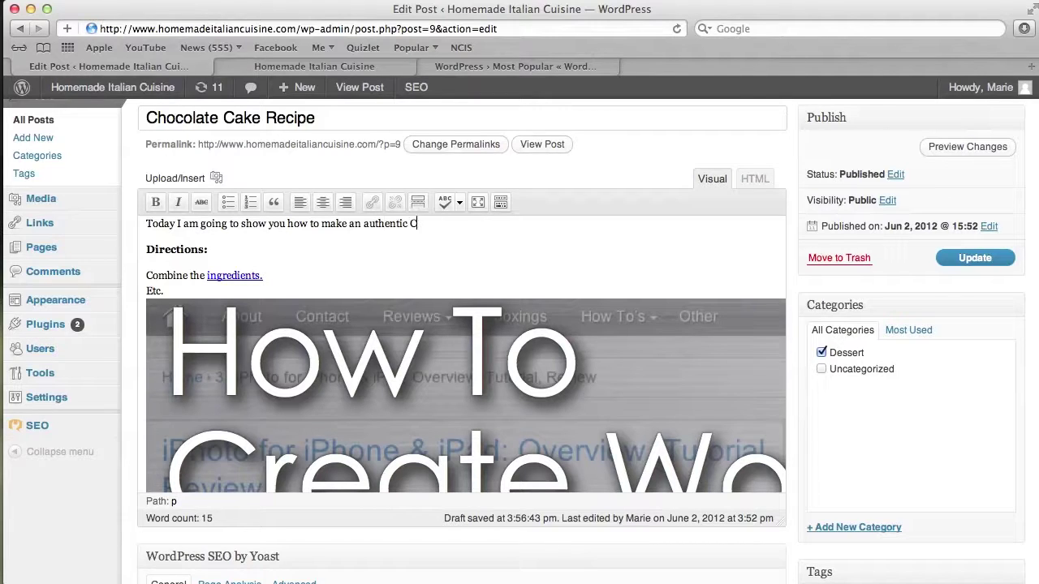
text(hocolate Cake from scratch.)
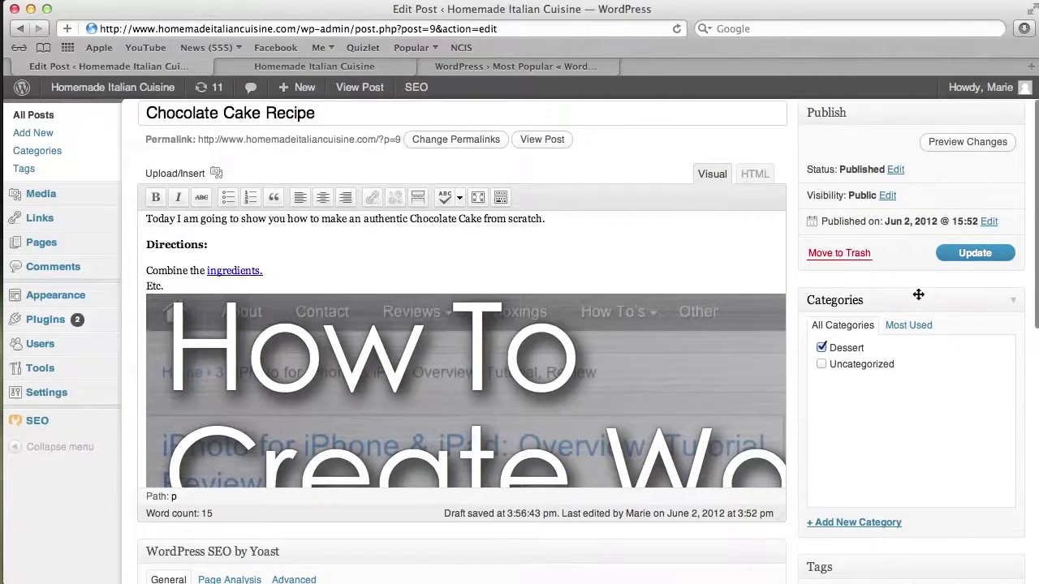
scroll(918, 295, down, 5)
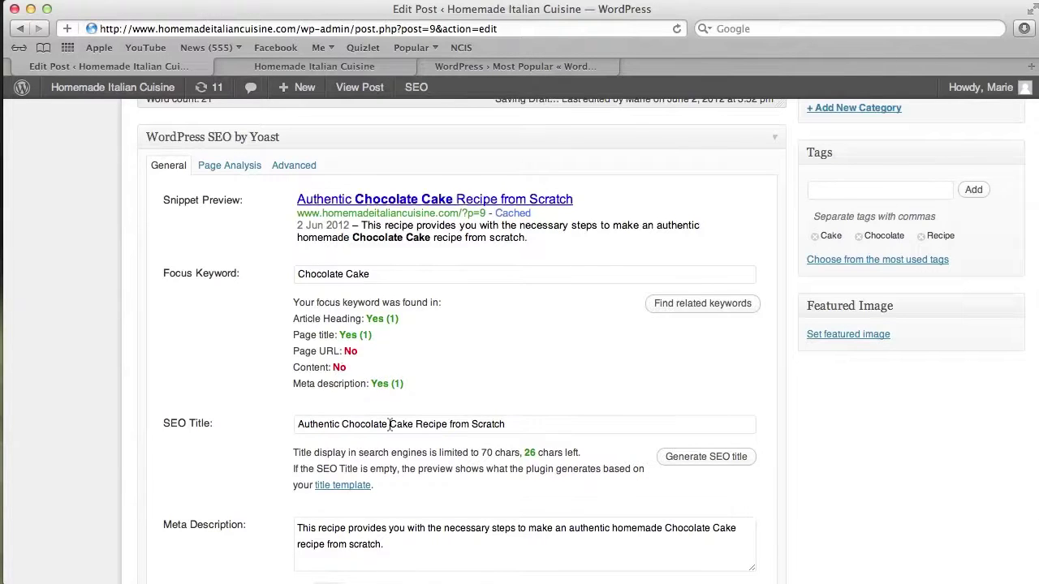
scroll(390, 423, up, 8)
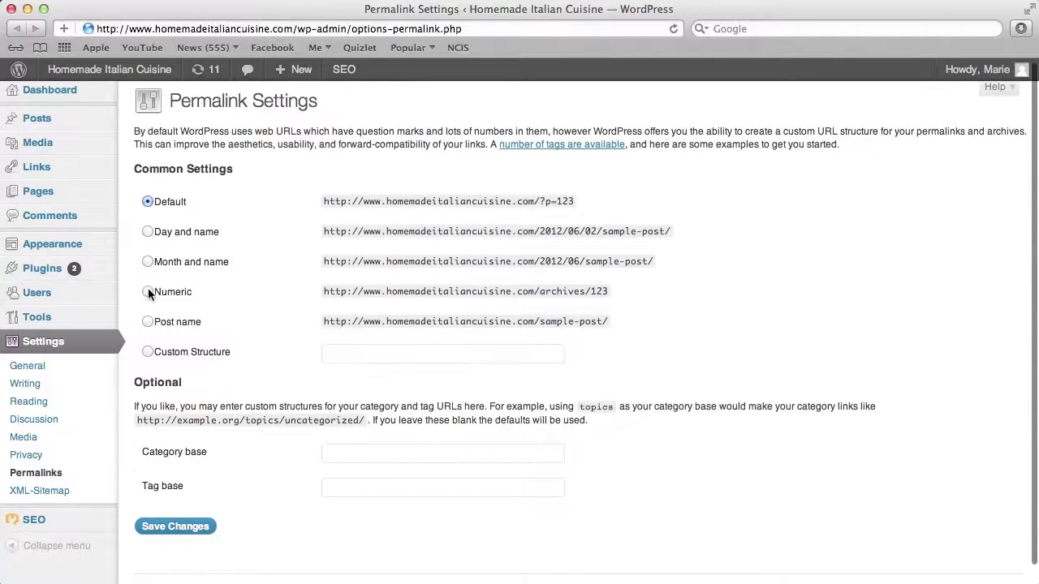
Select the Post name permalink structure (/%postname%/) and save the change
scroll(161, 374, down, 1)
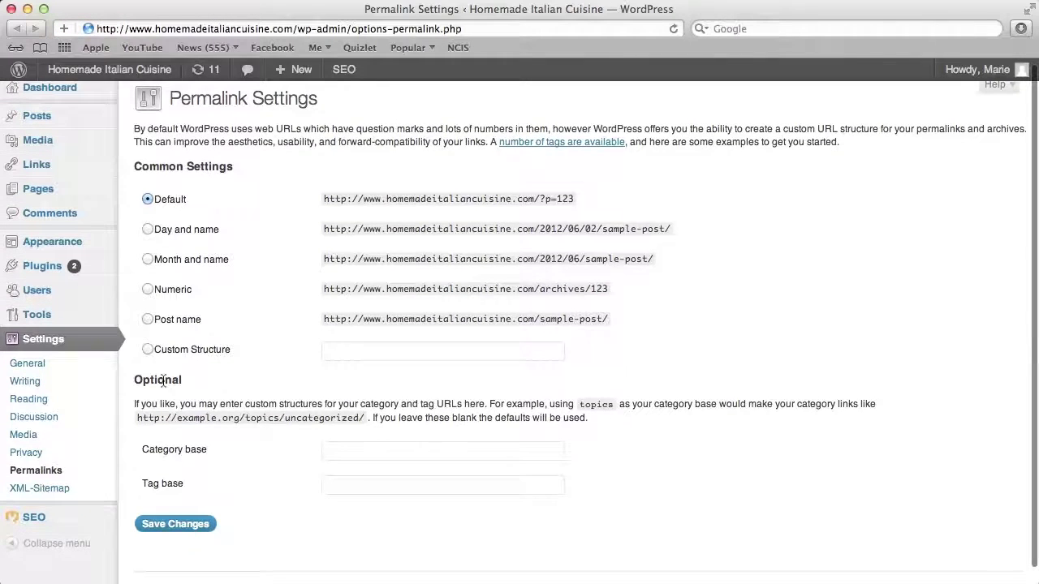
click(147, 321)
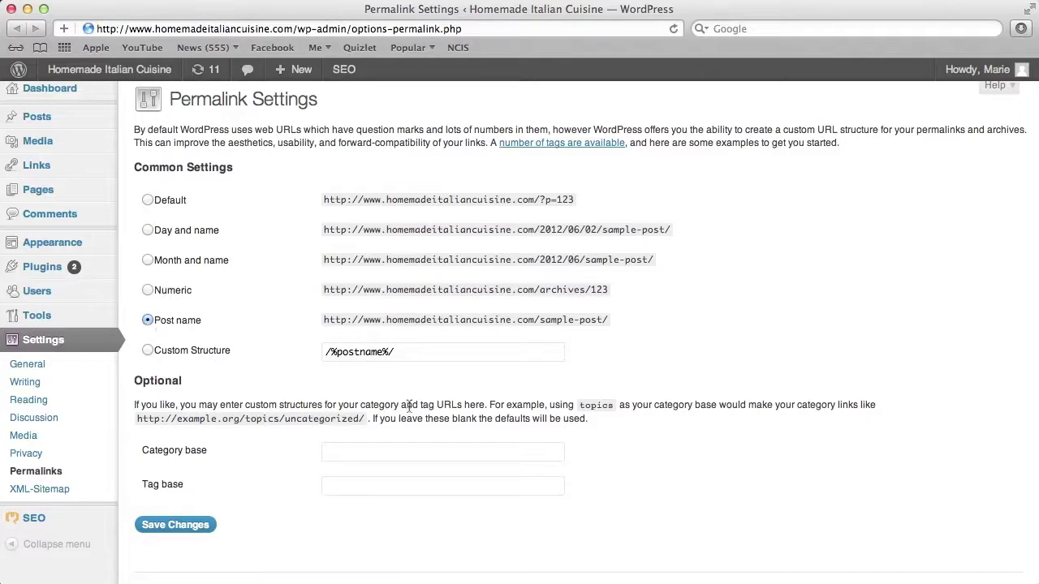
click(170, 528)
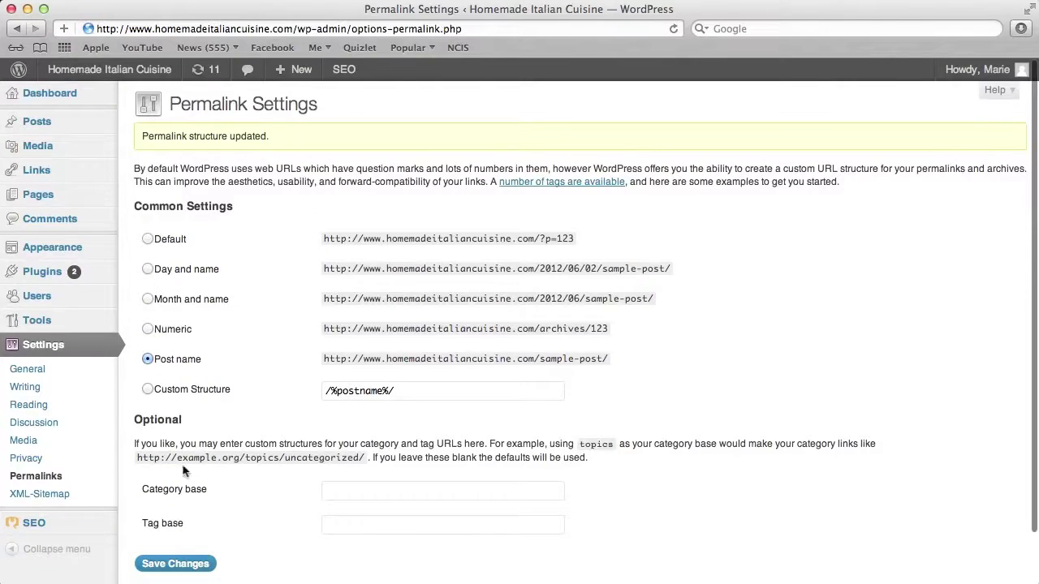
scroll(219, 440, down, 2)
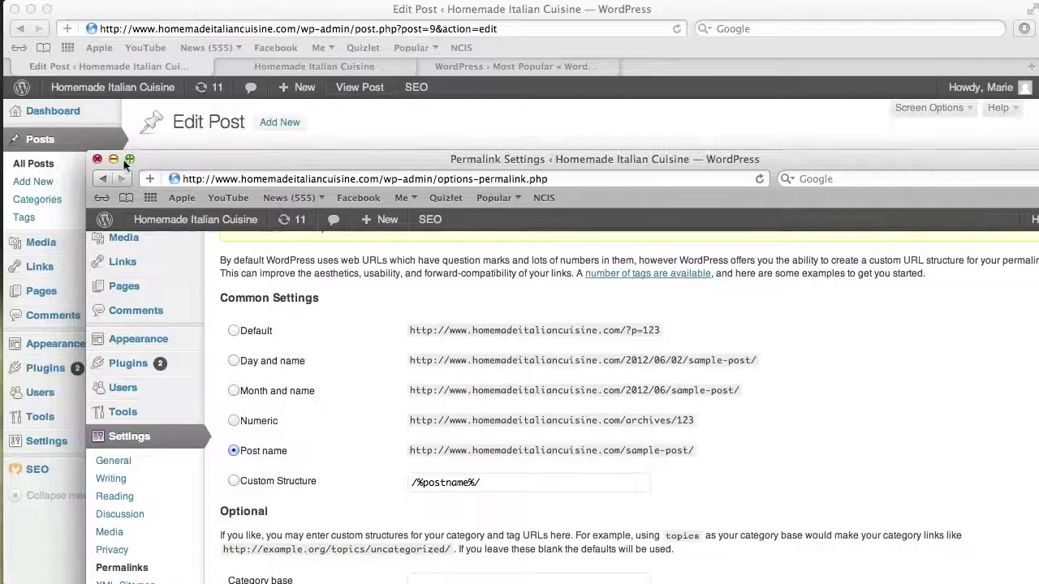
Update the post so its permalink becomes /chocolate-cake-recipe/
click(11, 9)
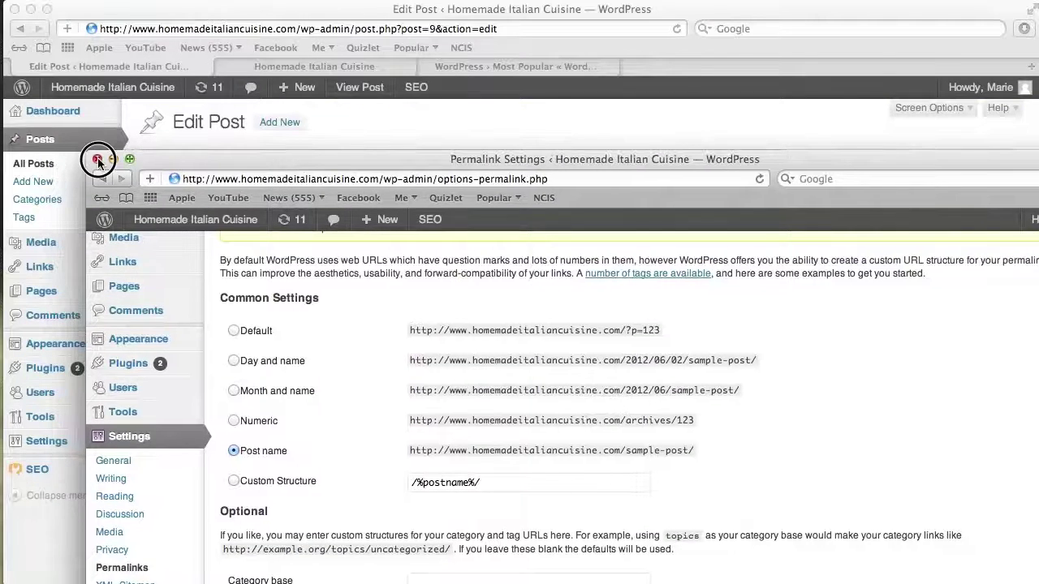
click(897, 139)
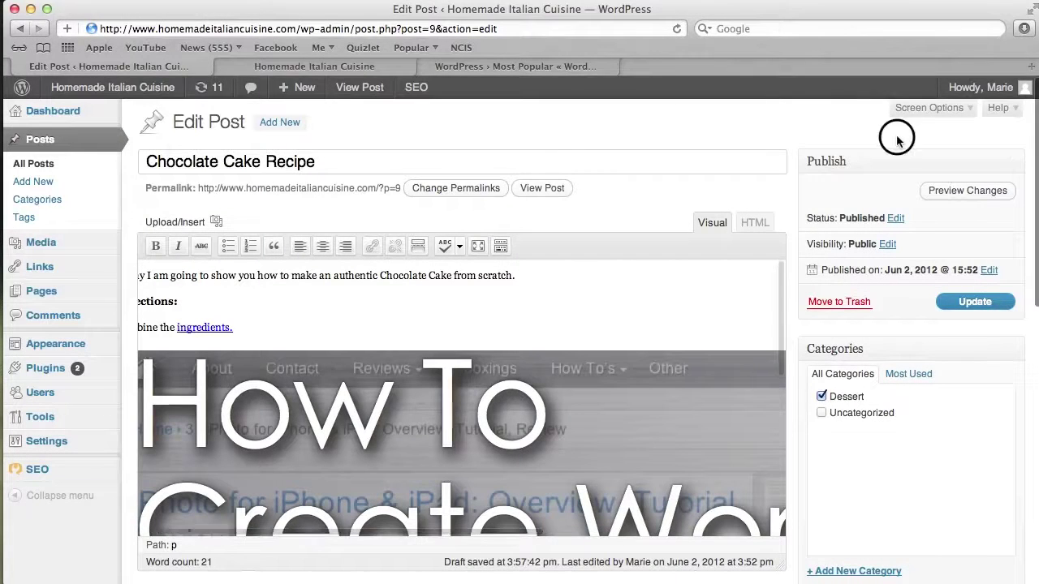
click(802, 93)
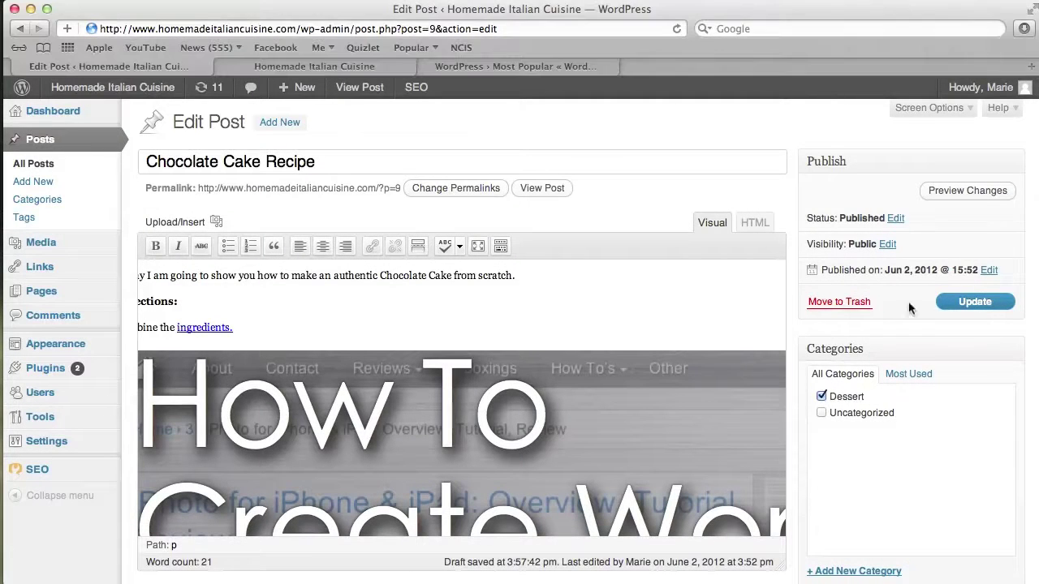
click(966, 310)
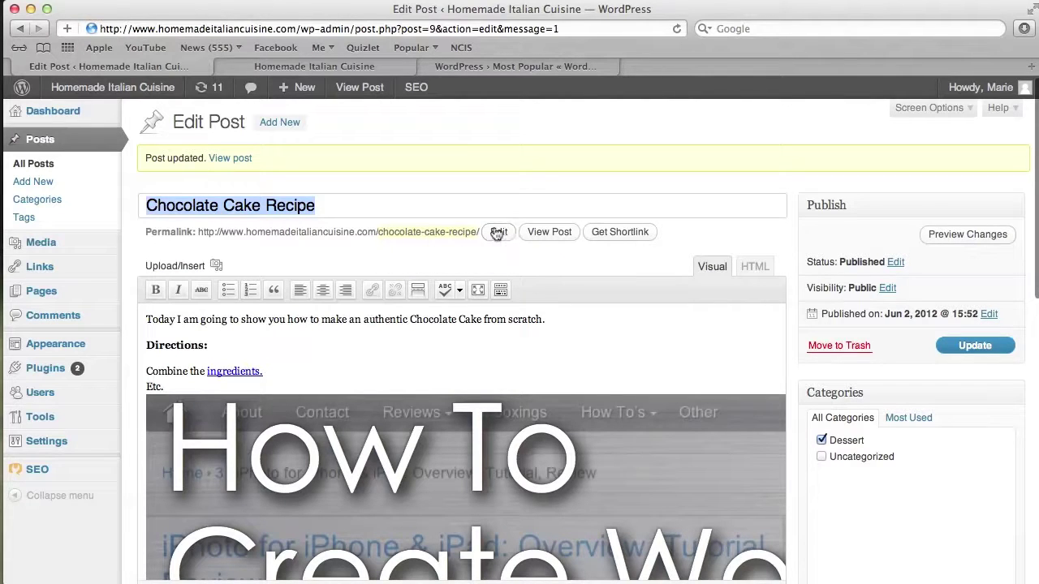
Review Yoast's Page Analysis, confirming the Page URL keyword check passes
click(346, 228)
scroll(442, 289, down, 15)
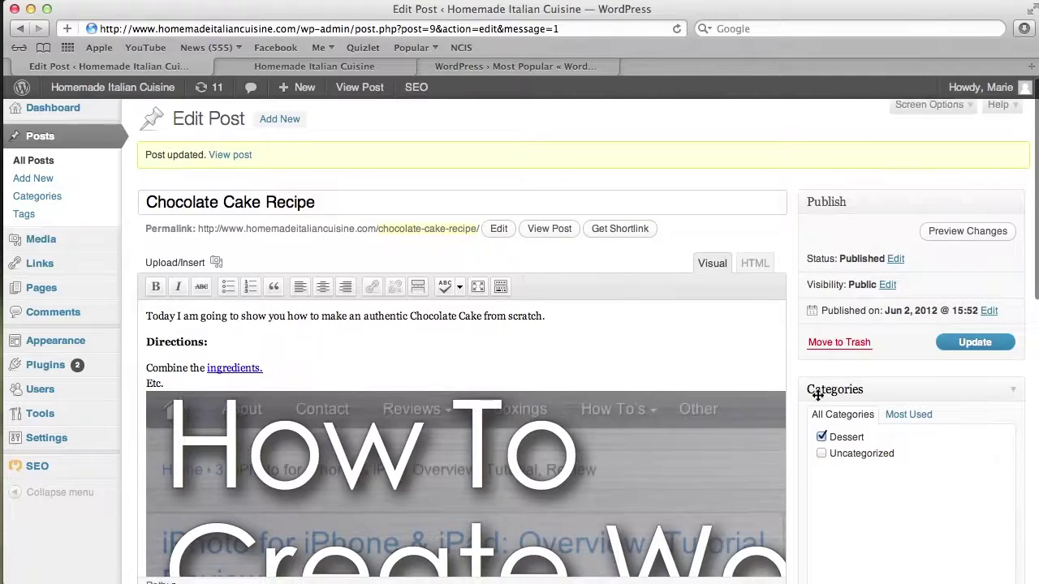
scroll(459, 382, up, 2)
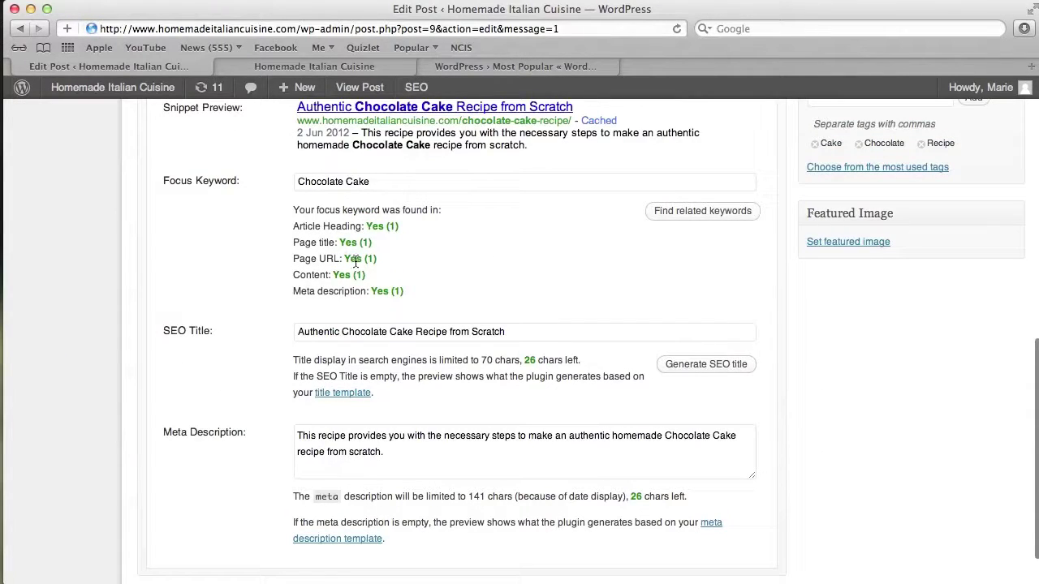
scroll(274, 366, up, 6)
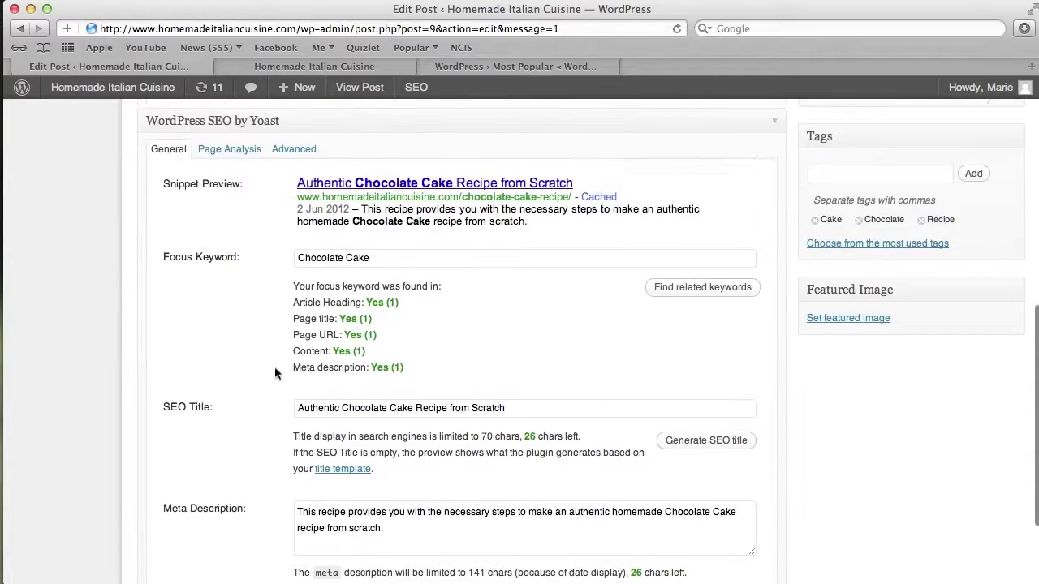
click(235, 281)
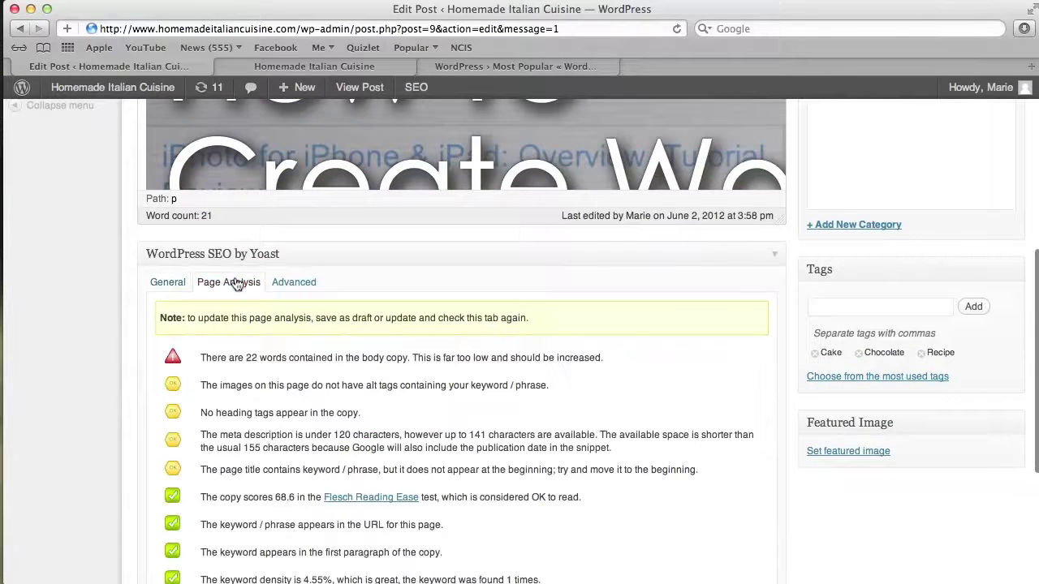
Scroll through the Yoast results and highlight the warning that the 22-word body is too low
scroll(163, 309, down, 1)
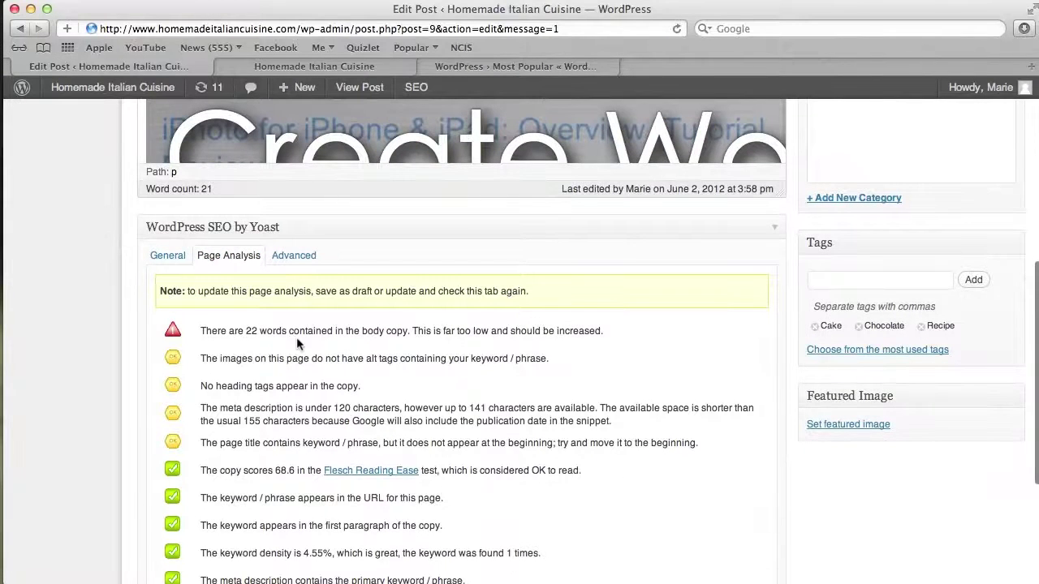
scroll(229, 337, down, 4)
scroll(212, 326, down, 2)
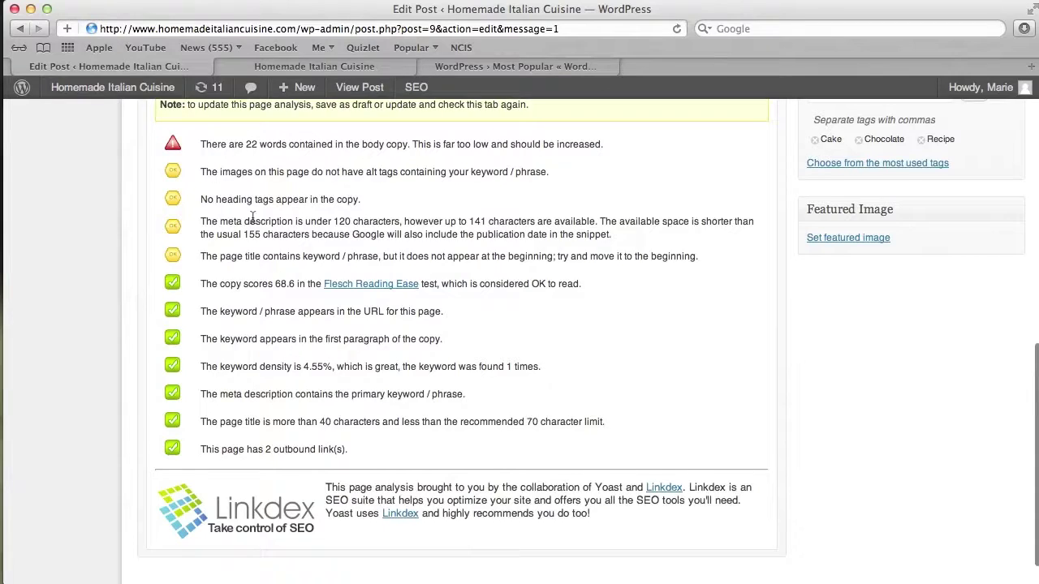
scroll(253, 221, up, 3)
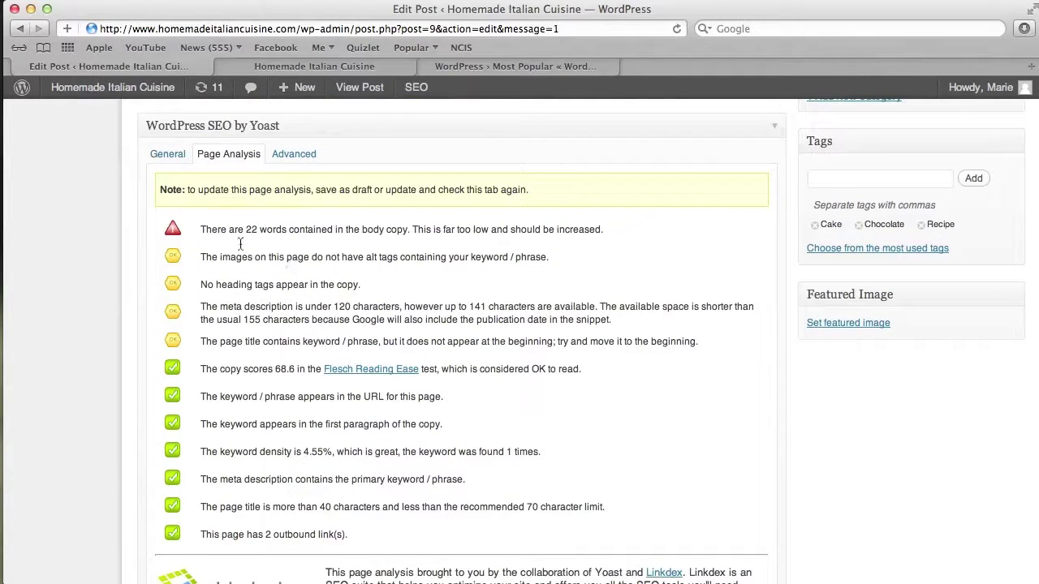
drag(206, 230, 291, 230)
click(290, 229)
scroll(127, 285, up, 5)
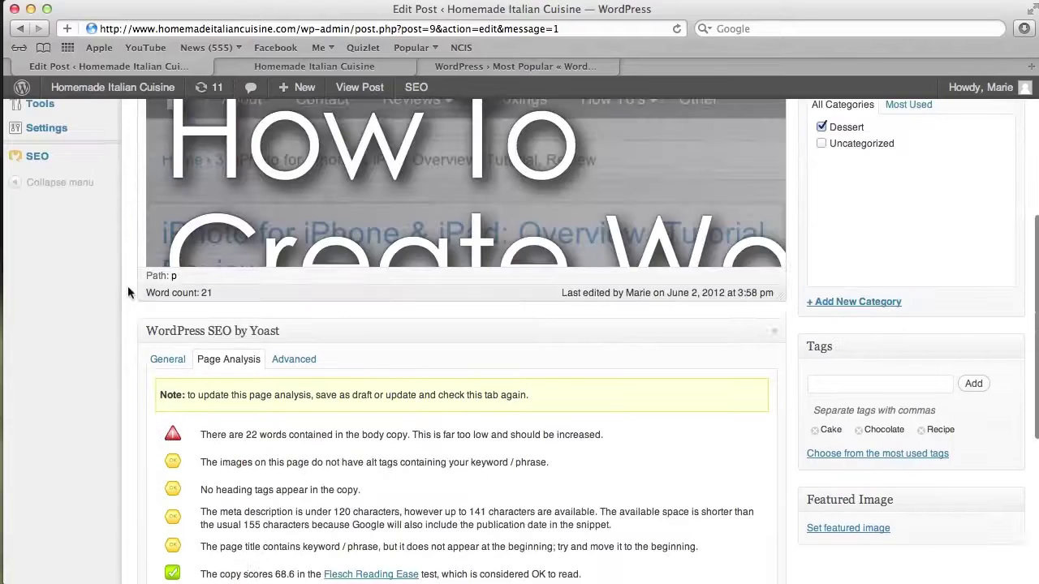
scroll(126, 305, up, 5)
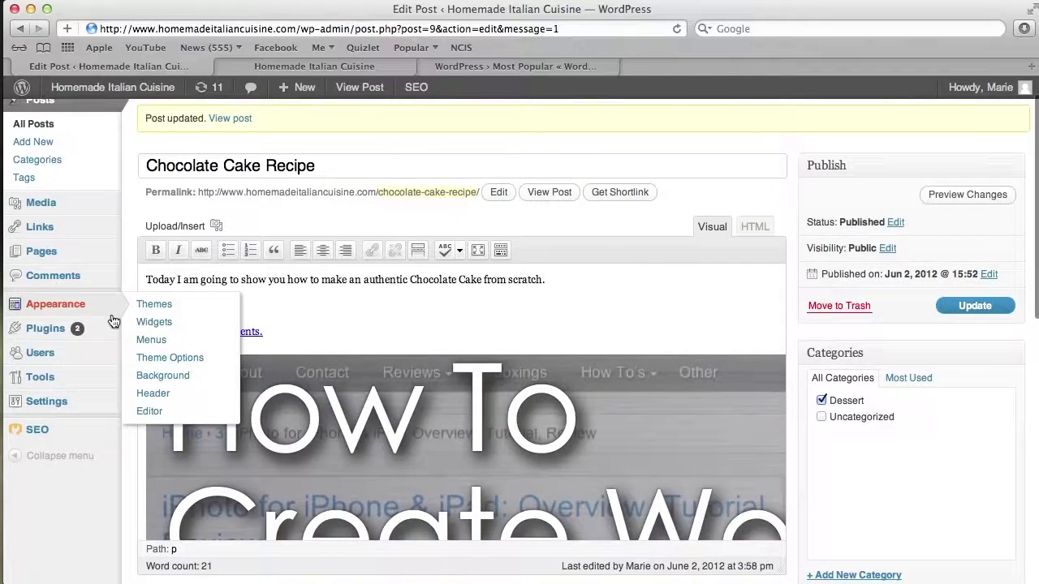
scroll(112, 314, down, 10)
scroll(112, 321, down, 3)
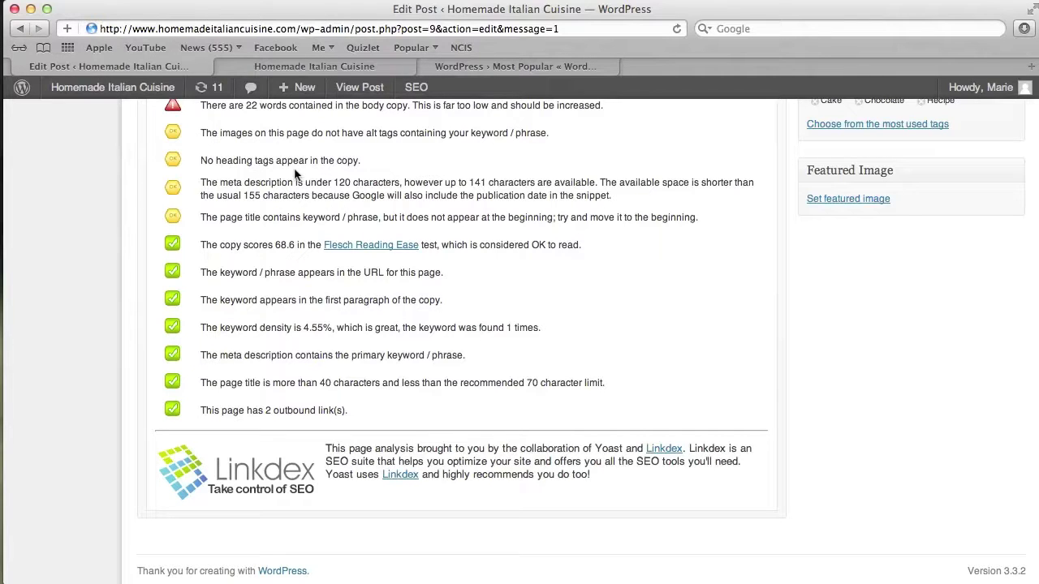
scroll(164, 193, up, 6)
scroll(164, 192, up, 3)
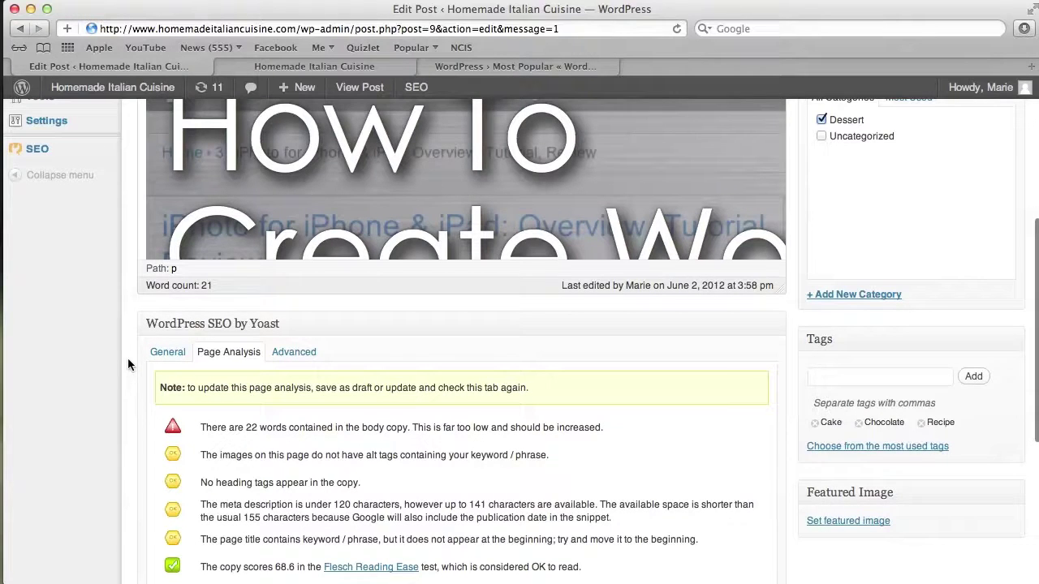
scroll(123, 361, down, 6)
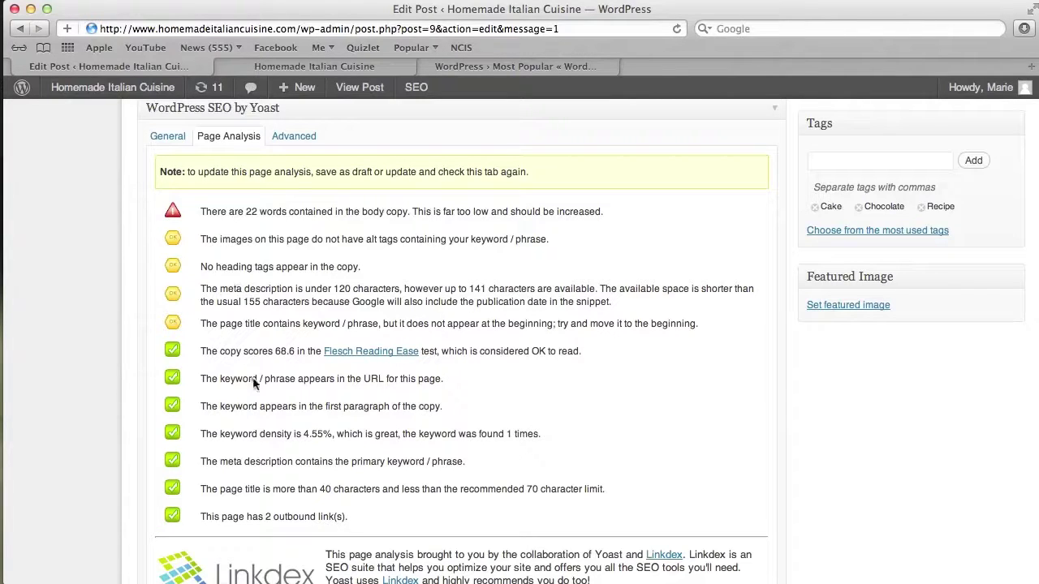
Review the passing keyword, URL and meta description checks in the Page Analysis results
click(282, 350)
scroll(91, 416, up, 10)
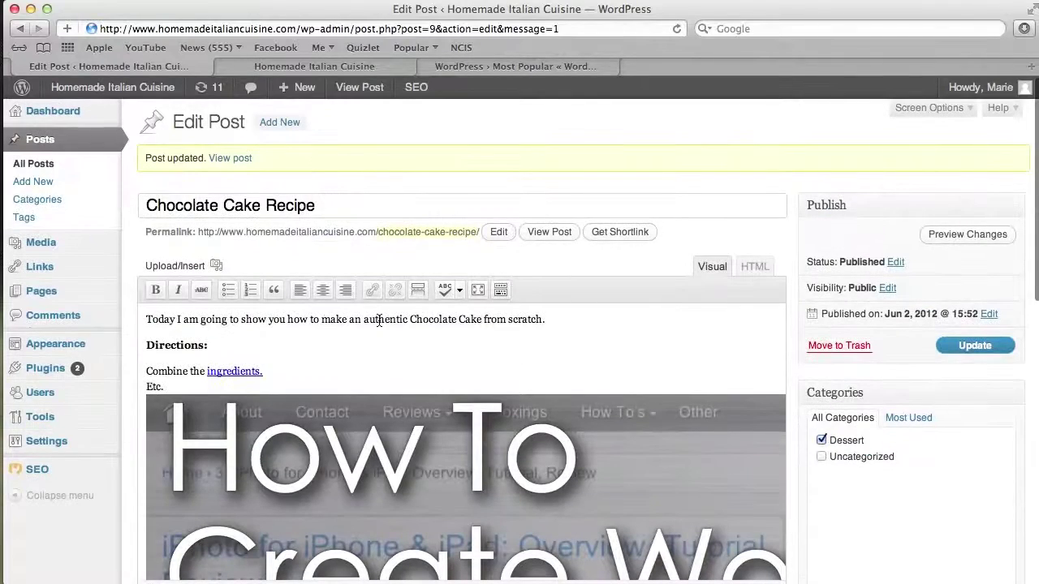
mouse_move(76, 365)
scroll(73, 365, down, 4)
scroll(73, 365, down, 10)
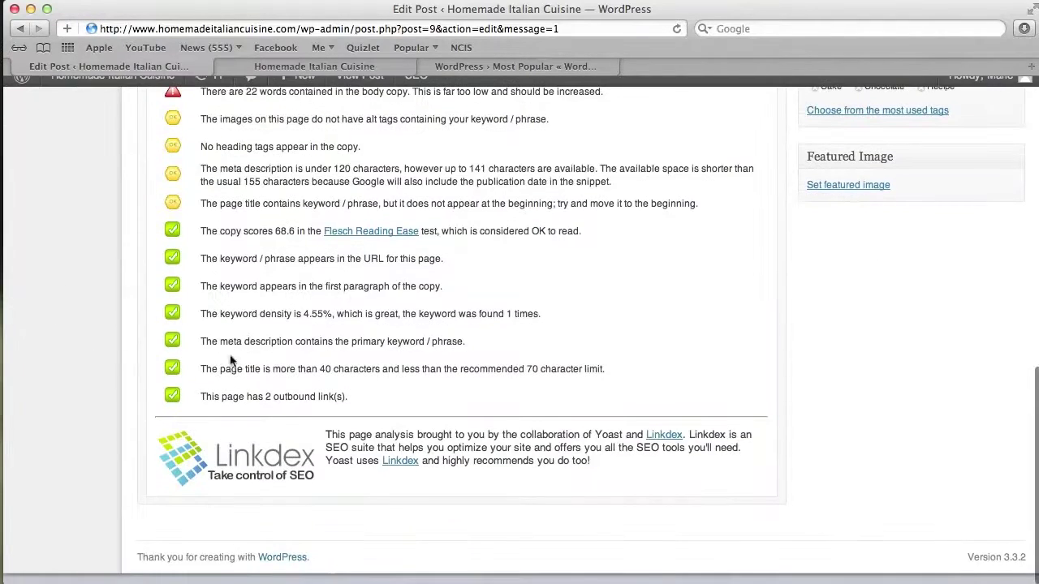
scroll(699, 308, up, 1)
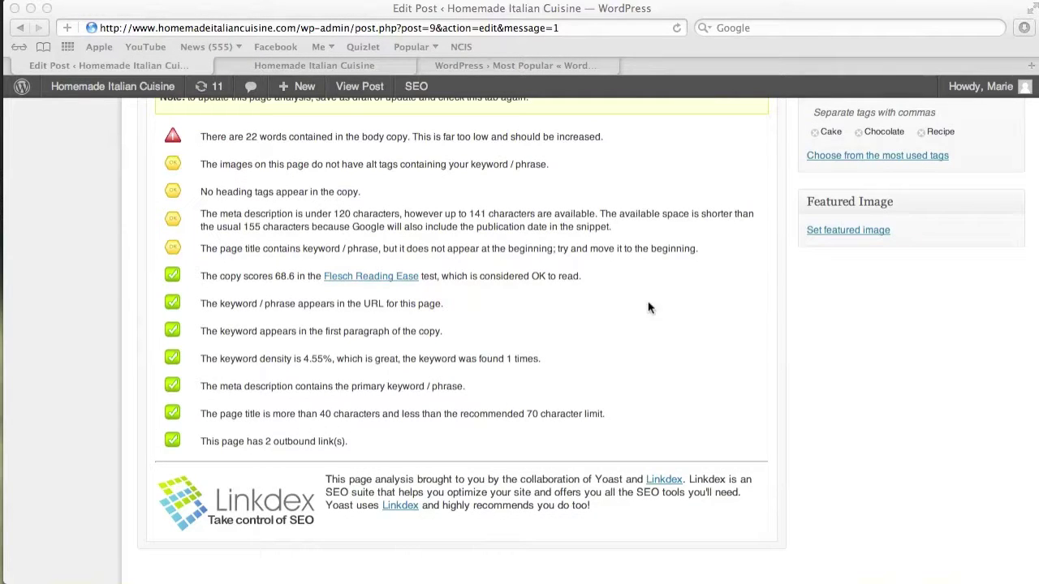
scroll(457, 357, up, 10)
scroll(132, 371, up, 5)
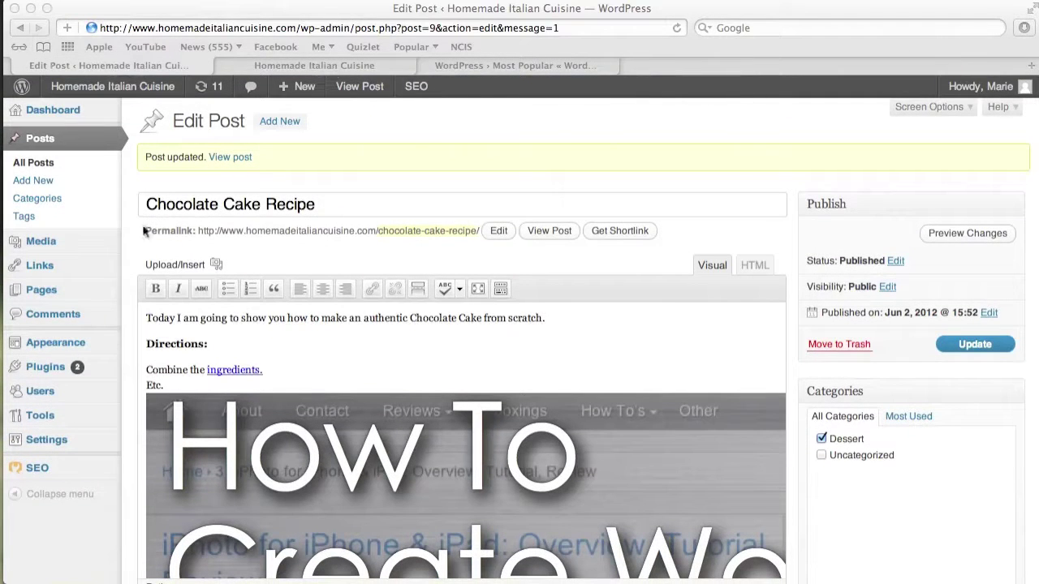
Show All Posts, listing Chocolate Cake Recipe (tagged Cake, Chocolate, Recipe) and Hello world!
click(127, 214)
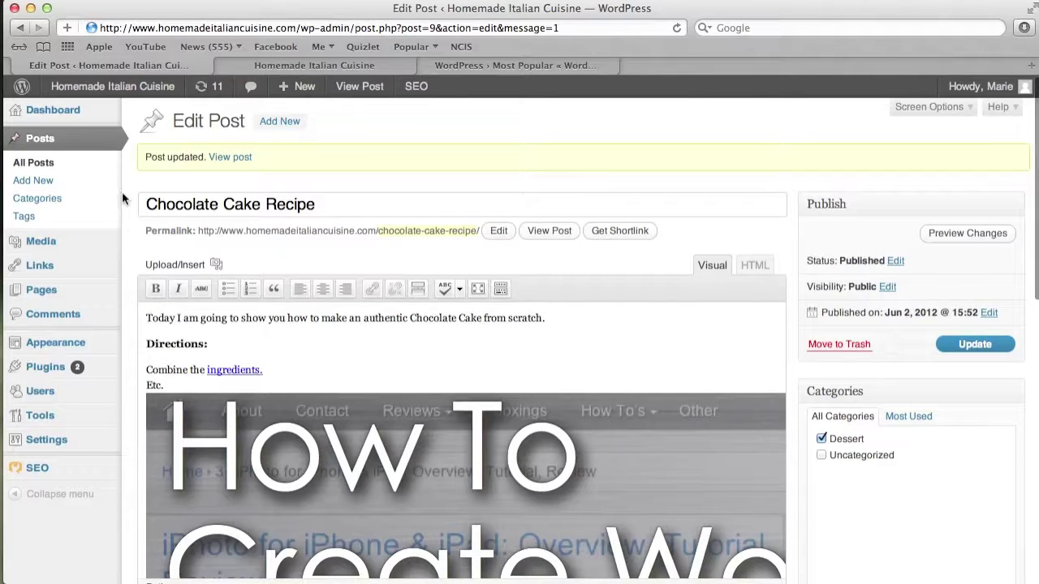
click(76, 139)
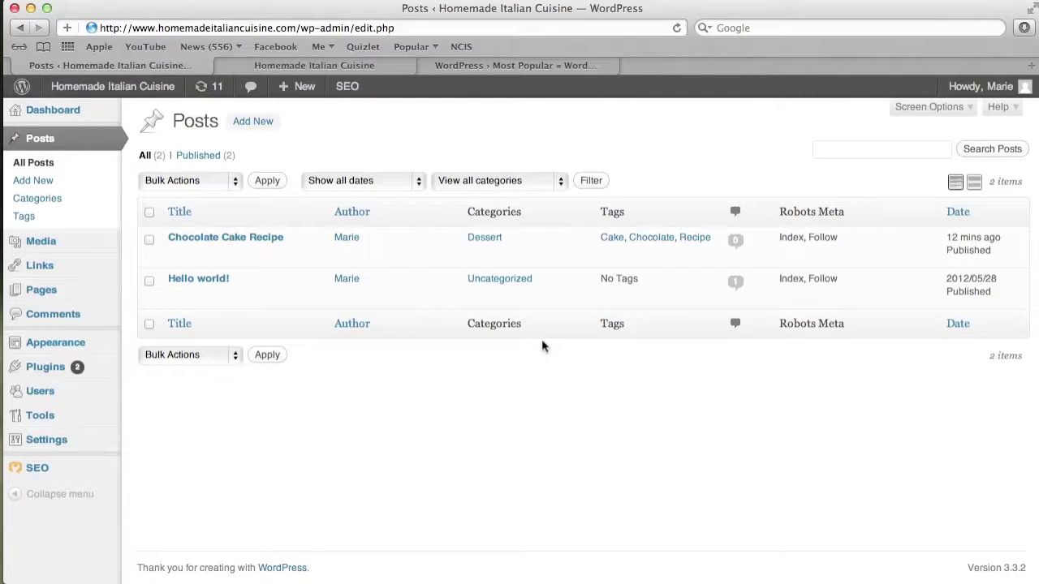
key(XF86MonBrightnessUp)
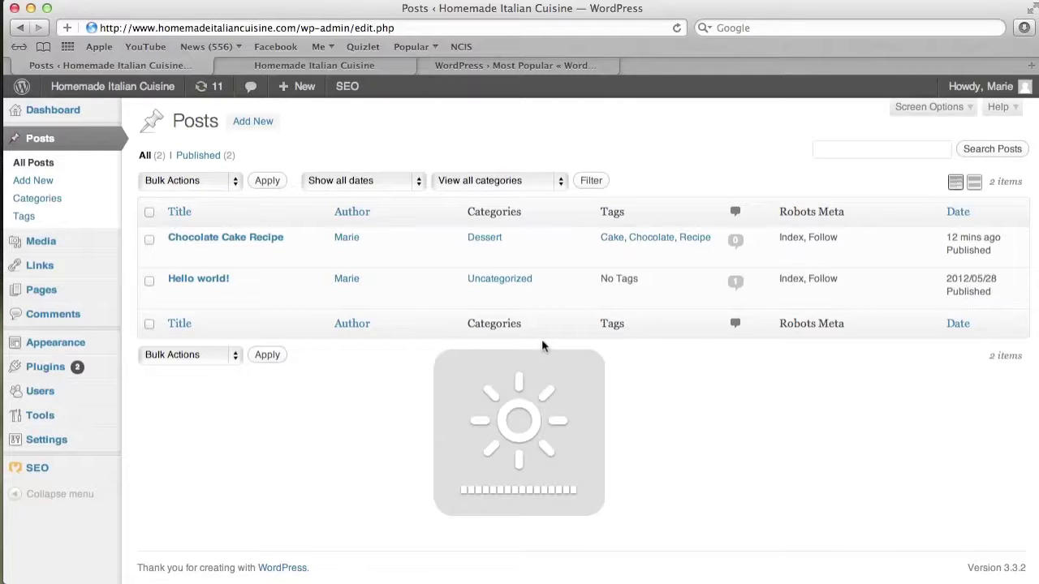